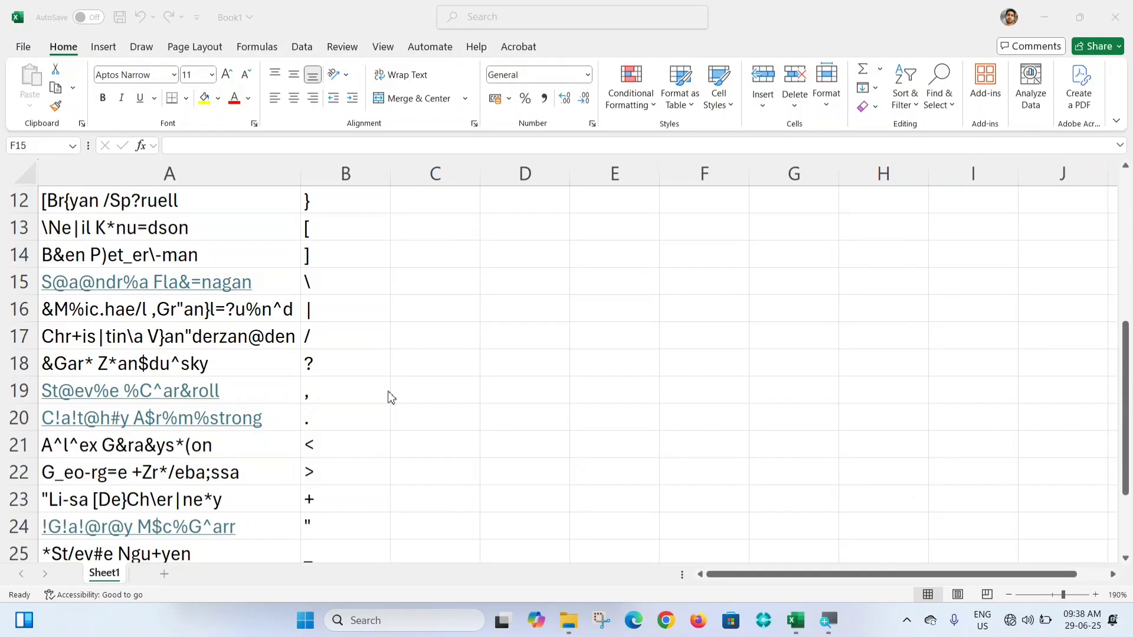
# - Examine the names mixed with special characters in column A, from the header down to the last entry
pyautogui.click(143, 175)
pyautogui.click(143, 175)
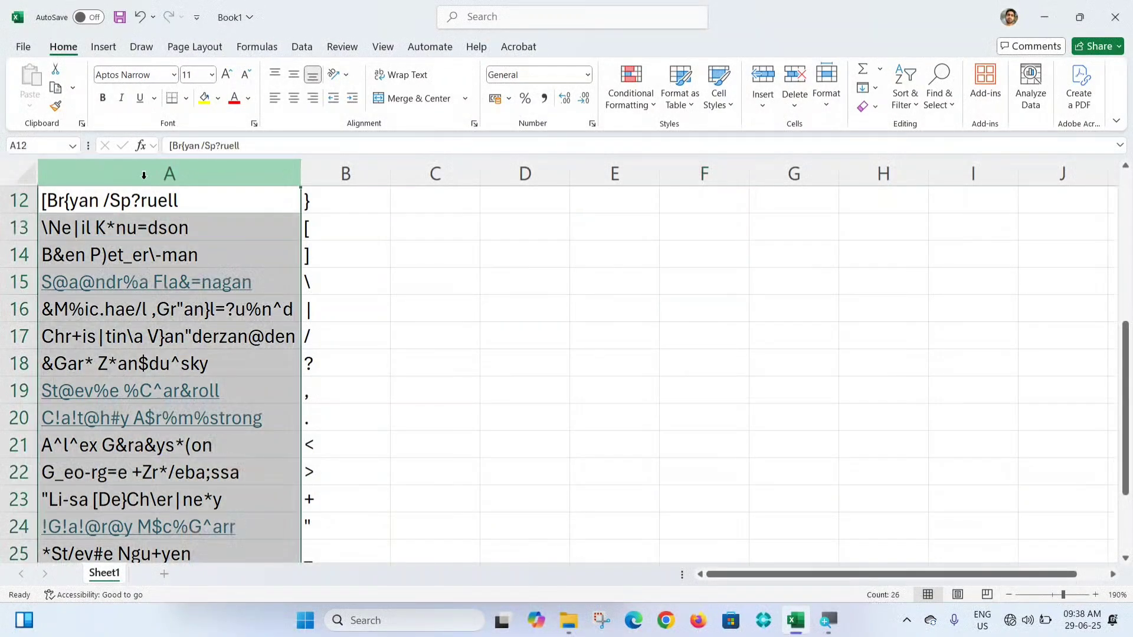
pyautogui.click(240, 205)
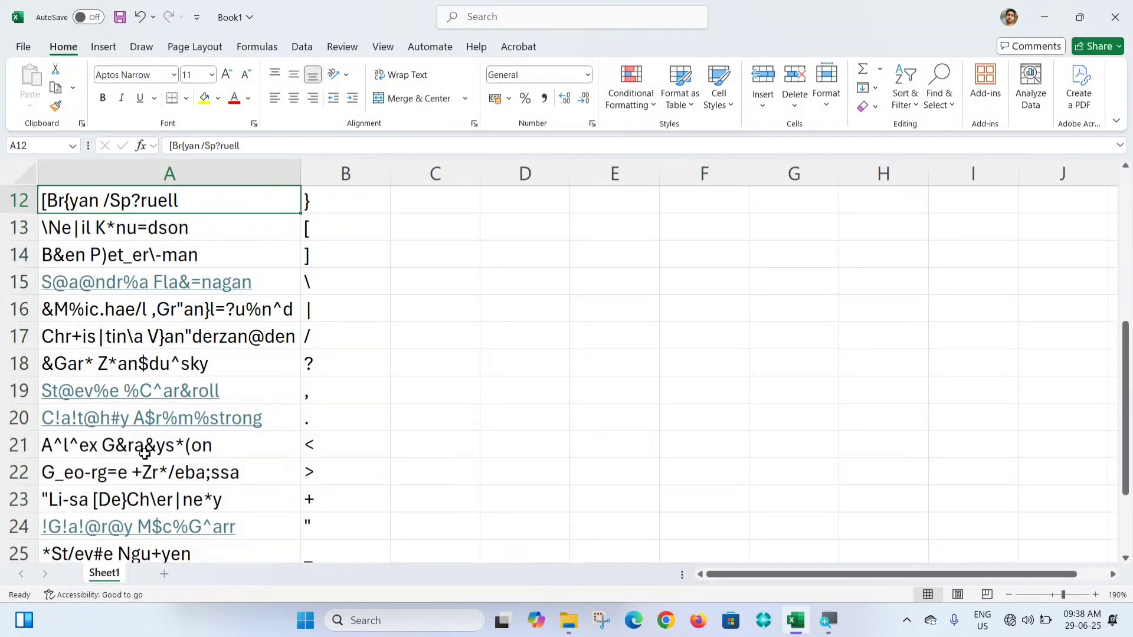
pyautogui.scroll(-7, 141, 450)
pyautogui.scroll(7, 142, 445)
pyautogui.scroll(-4, 147, 430)
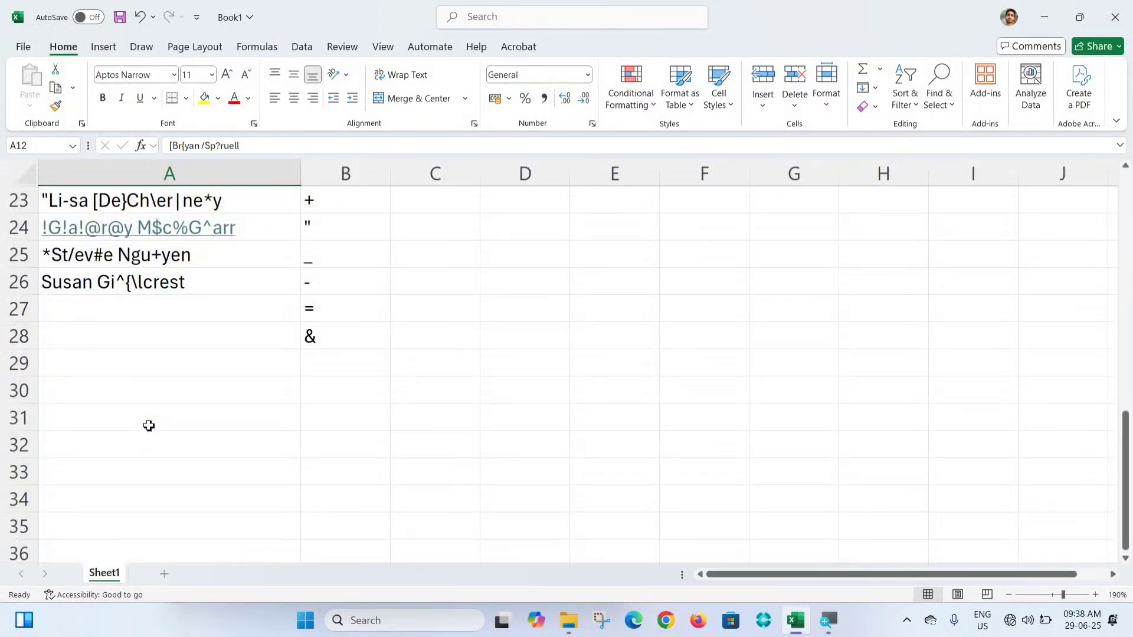
pyautogui.scroll(7, 148, 426)
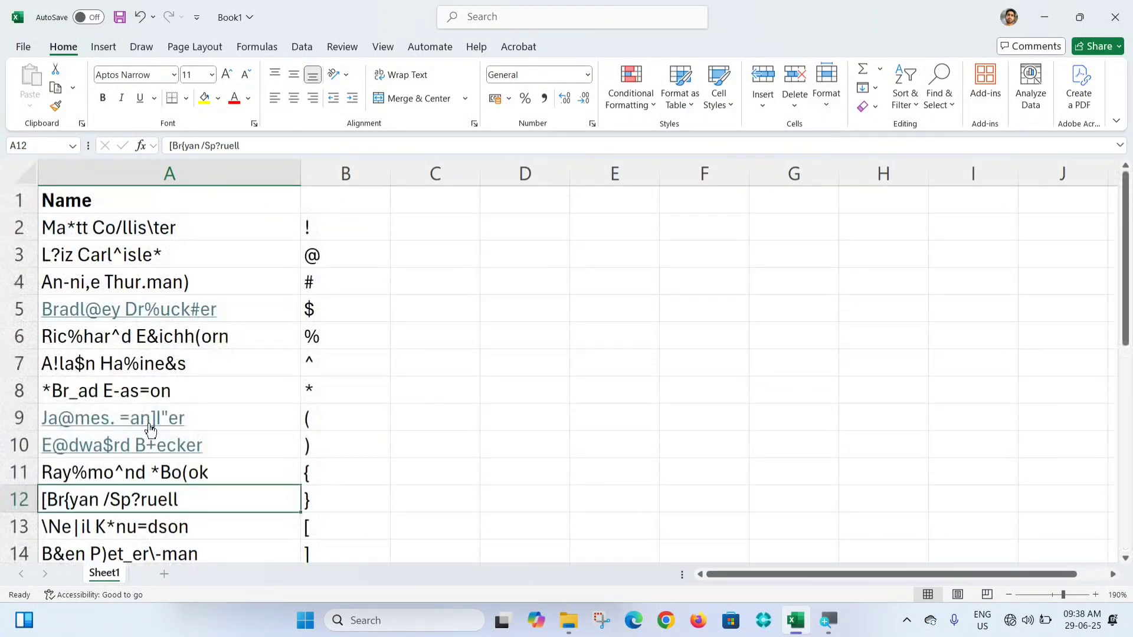
pyautogui.click(186, 228)
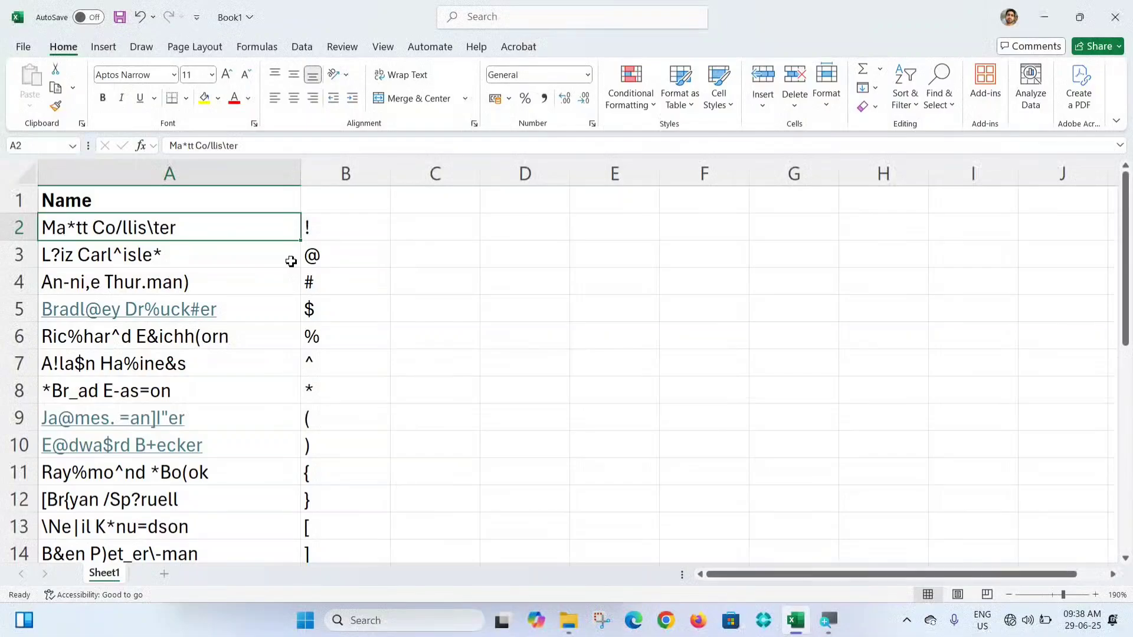
pyautogui.scroll(-4, 261, 277)
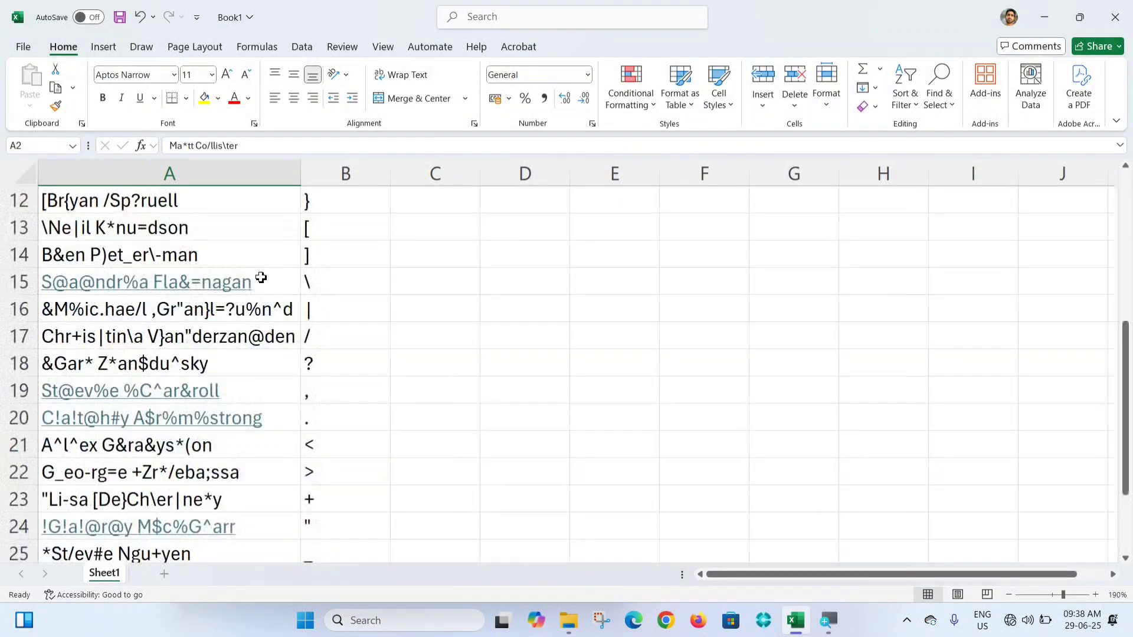
pyautogui.scroll(4, 261, 278)
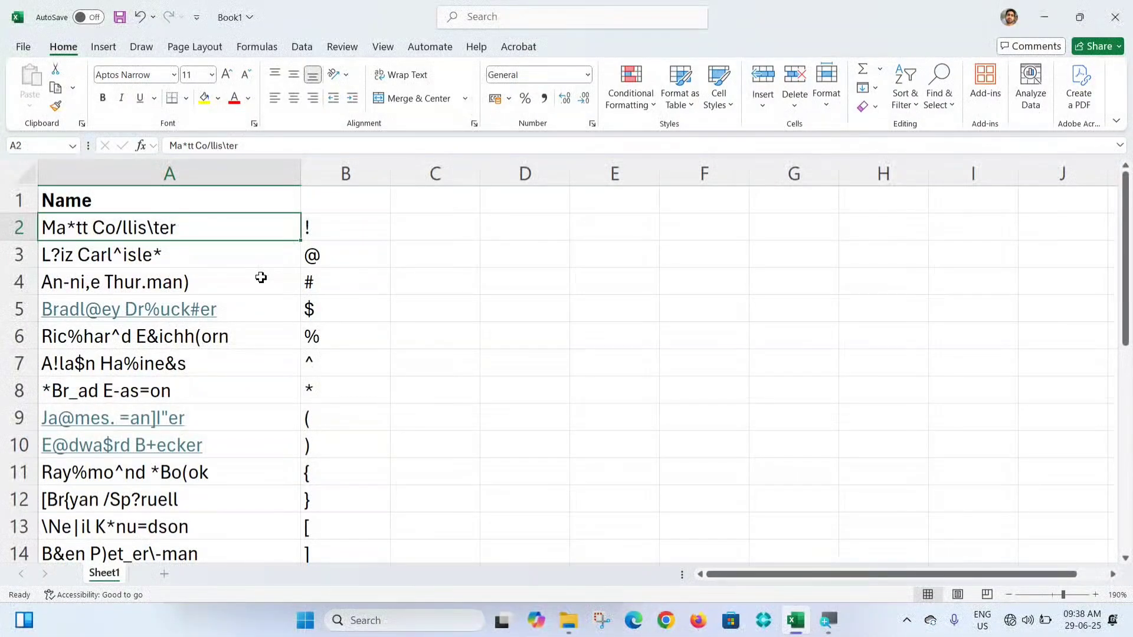
# - Go through the list of special characters in column B cell by cell, from B2 down to its end
pyautogui.click(329, 230)
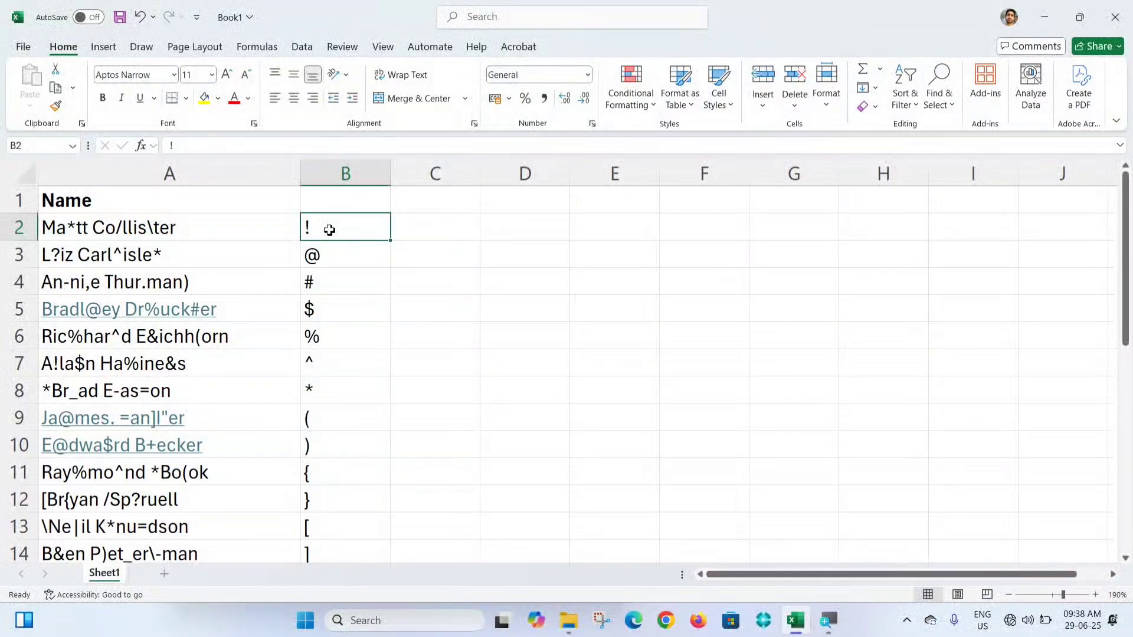
pyautogui.press('Down')
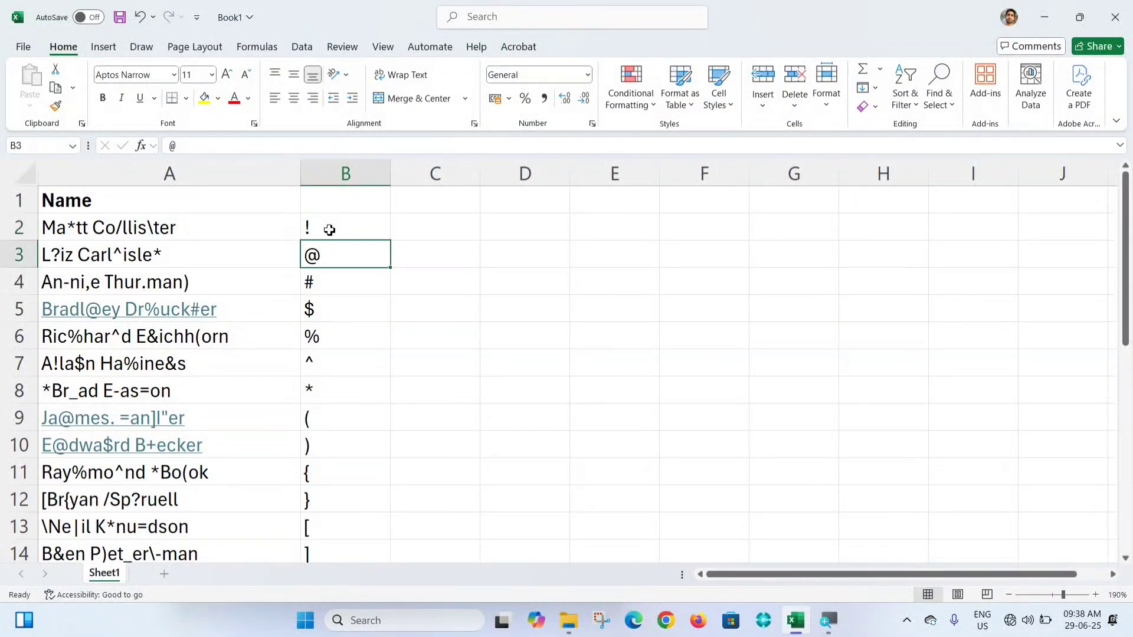
pyautogui.press('Down')
pyautogui.press('Down')
pyautogui.press('Down')
pyautogui.press('Down')
pyautogui.press('Down')
pyautogui.press('Down')
pyautogui.press('Down')
pyautogui.press('Down')
pyautogui.press('Down')
pyautogui.press('Down')
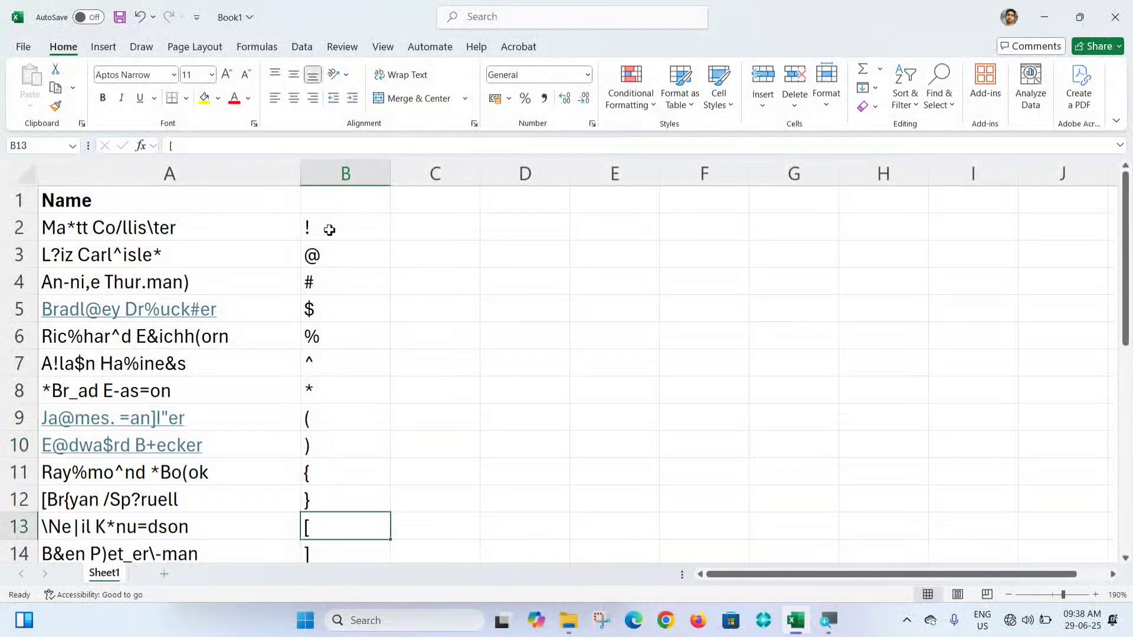
pyautogui.press('Down')
pyautogui.press('Down')
pyautogui.press('Down')
pyautogui.press('Down')
pyautogui.press('Down')
pyautogui.press('Down')
pyautogui.press('Down')
pyautogui.press('Down')
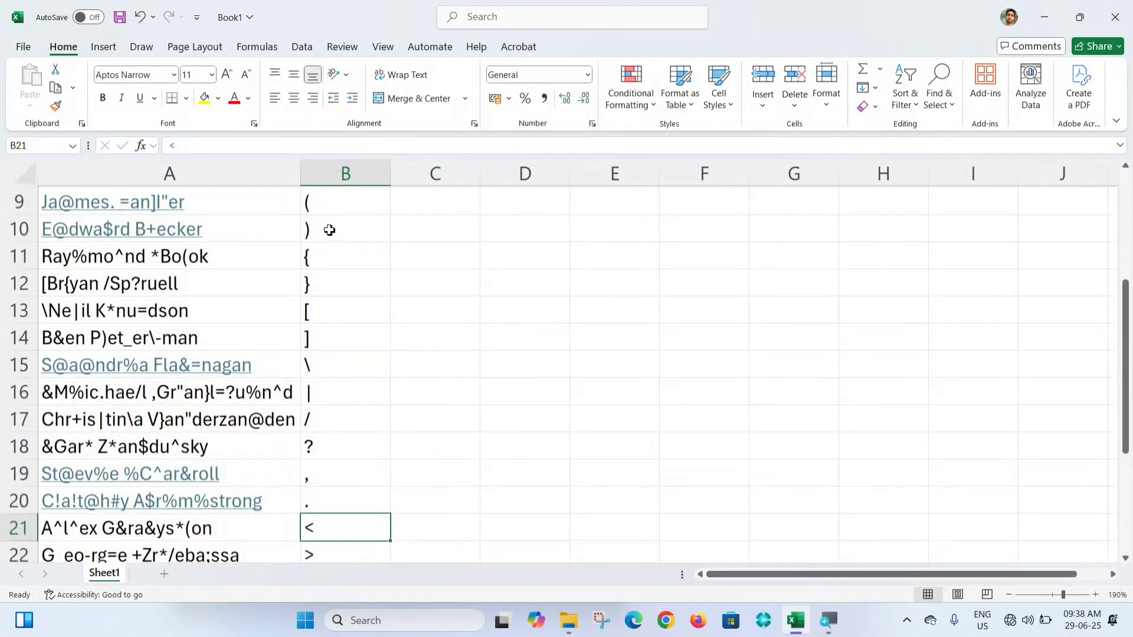
pyautogui.press('Down')
pyautogui.press('Down')
pyautogui.press('Down')
pyautogui.press('Down')
pyautogui.press('Down')
pyautogui.press('Down')
pyautogui.press('Down')
pyautogui.press('Down')
pyautogui.press('Up')
pyautogui.press('Up')
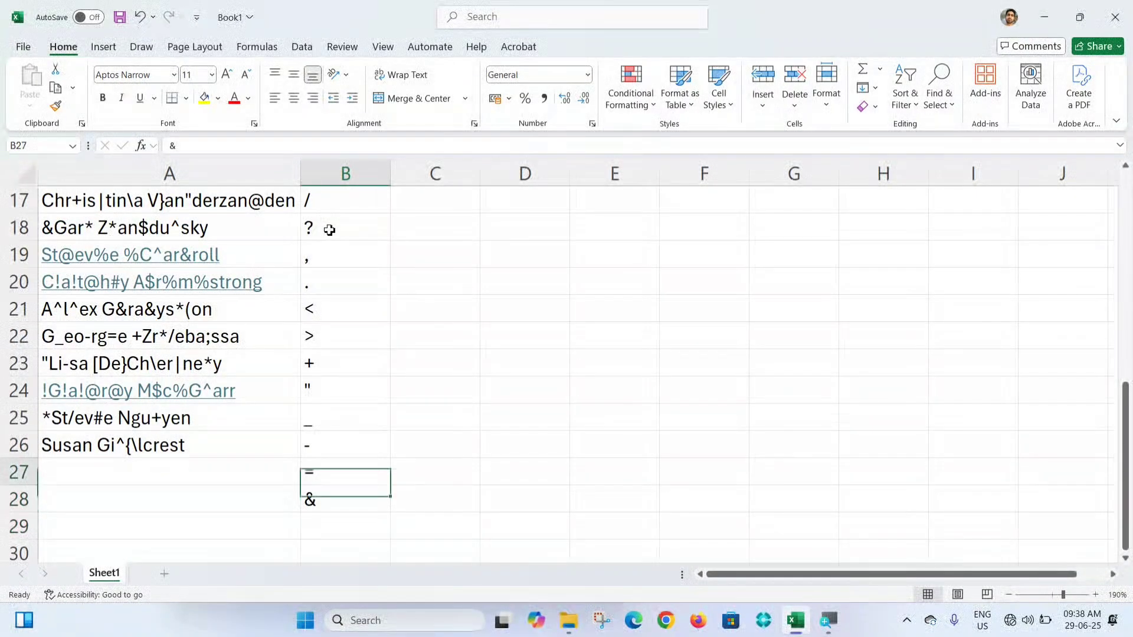
# - Review column B's special characters again from the start and compare them with the names in column A
pyautogui.hotkey('ctrl', 'Up')
pyautogui.hotkey('ctrl', 'Up')
pyautogui.press('Down')
pyautogui.press('Down')
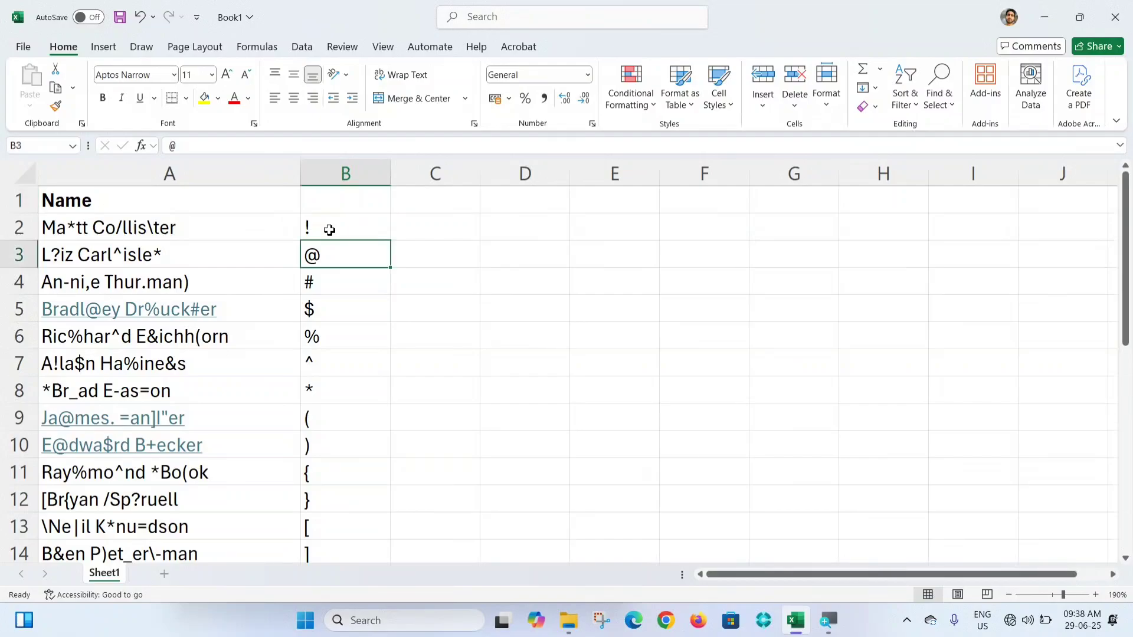
pyautogui.press('Down')
pyautogui.press('Down')
pyautogui.press('Down')
pyautogui.press('Down')
pyautogui.press('Down')
pyautogui.press('Down')
pyautogui.press('Down')
pyautogui.press('Down')
pyautogui.press('Down')
pyautogui.press('Down')
pyautogui.press('Down')
pyautogui.press('Down')
pyautogui.press('Down')
pyautogui.press('Down')
pyautogui.press('Down')
pyautogui.press('Down')
pyautogui.press('Down')
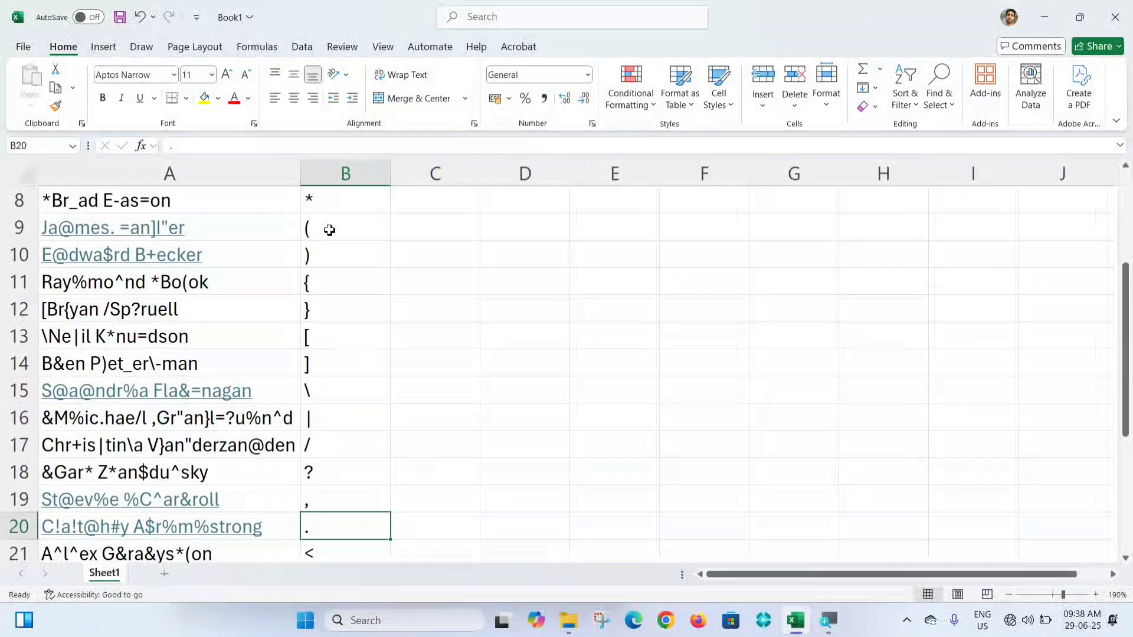
pyautogui.press('Left')
pyautogui.press('Down')
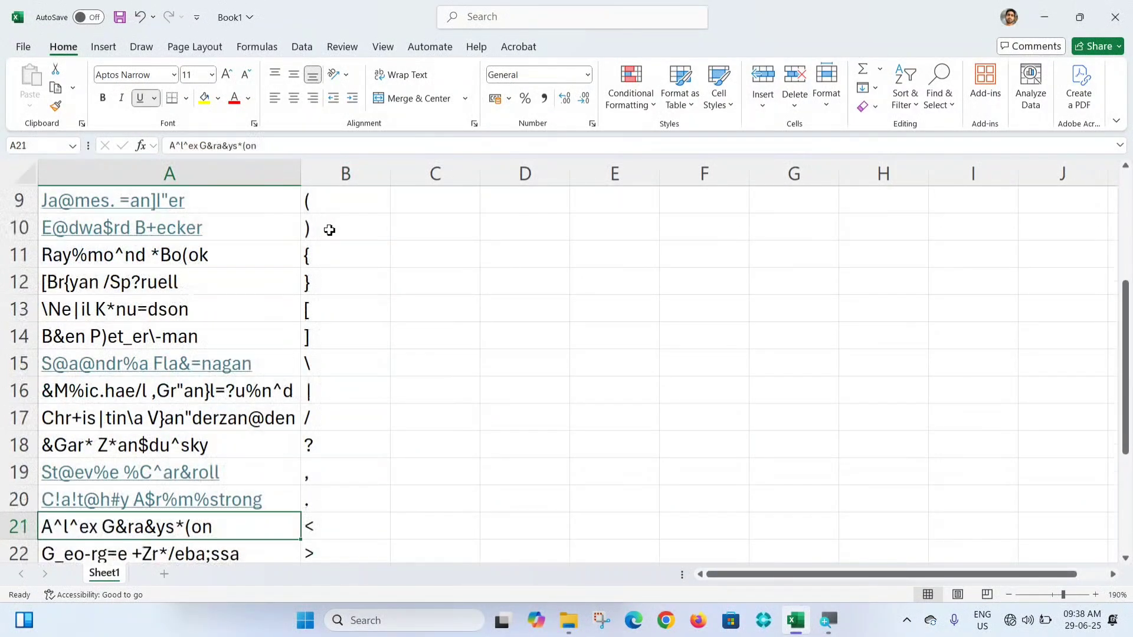
pyautogui.press('Right')
pyautogui.press('Down')
pyautogui.press('Down')
pyautogui.press('Down')
pyautogui.press('Down')
pyautogui.press('Up')
pyautogui.press('Up')
pyautogui.press('Up')
pyautogui.press('Up')
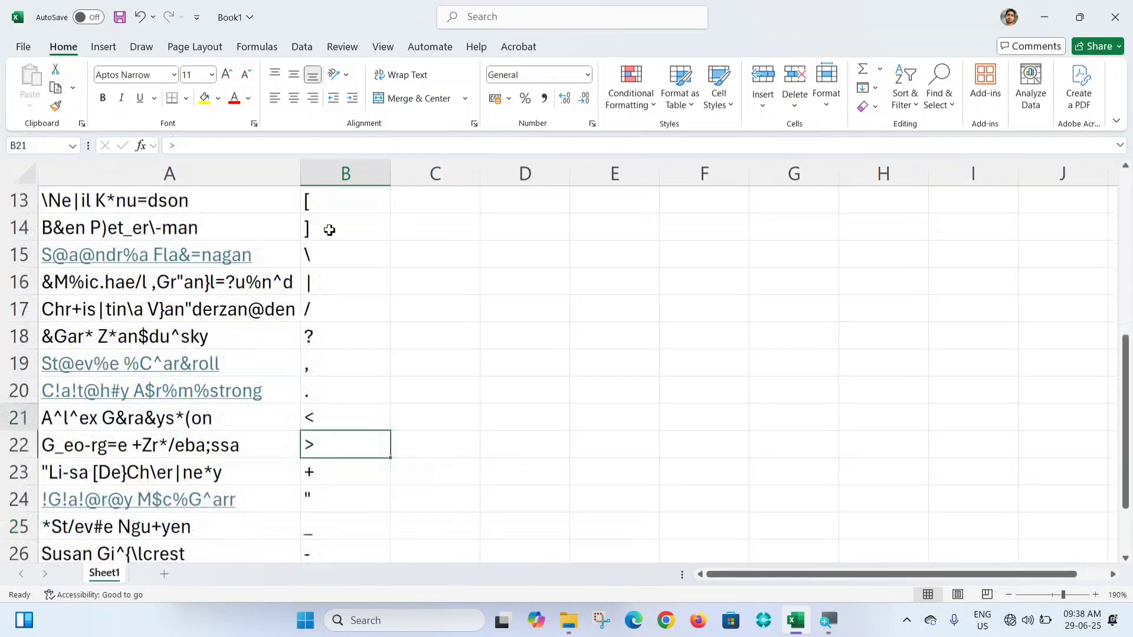
pyautogui.press('Up')
pyautogui.press('Up')
pyautogui.press('Left')
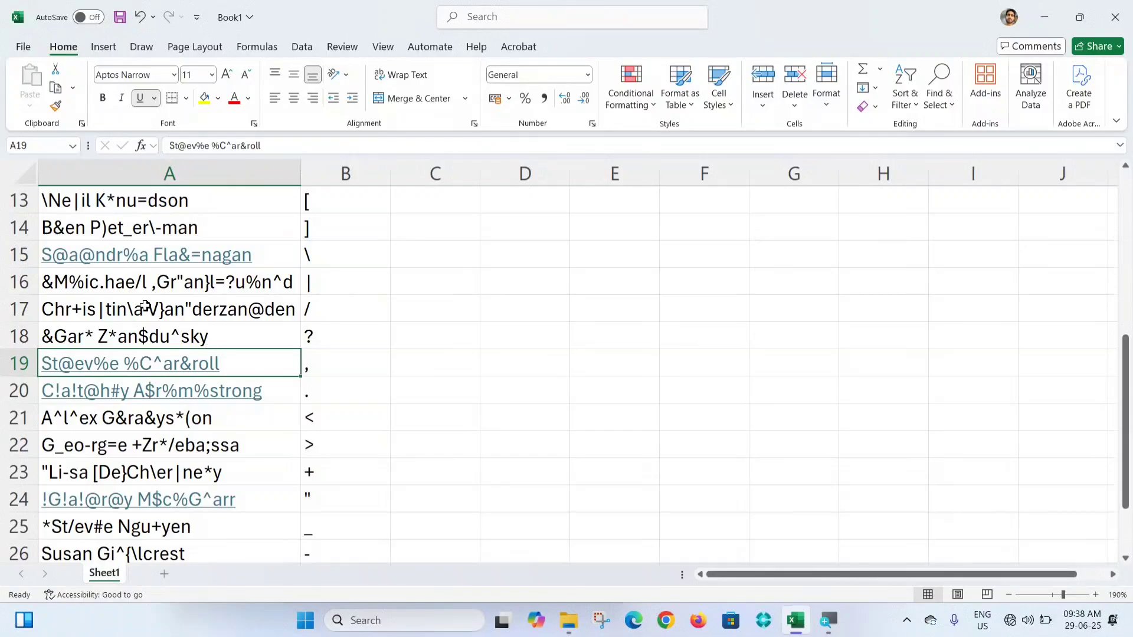
pyautogui.scroll(4, 196, 317)
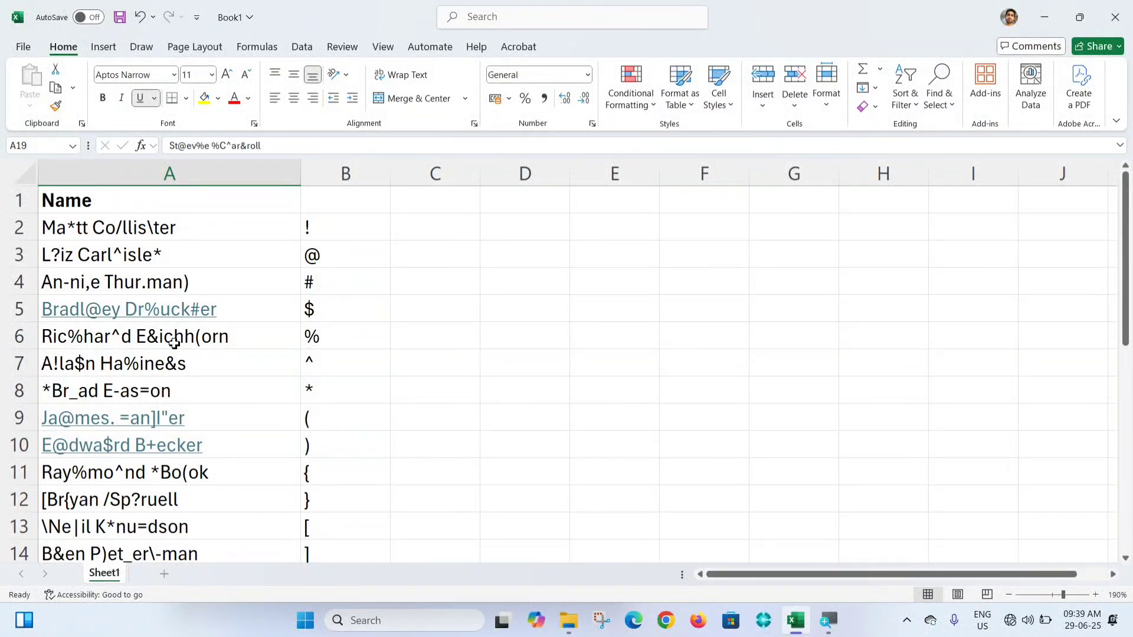
# - Start a REDUCE formula in cell C2 with A2 as its initial value
pyautogui.click(428, 225)
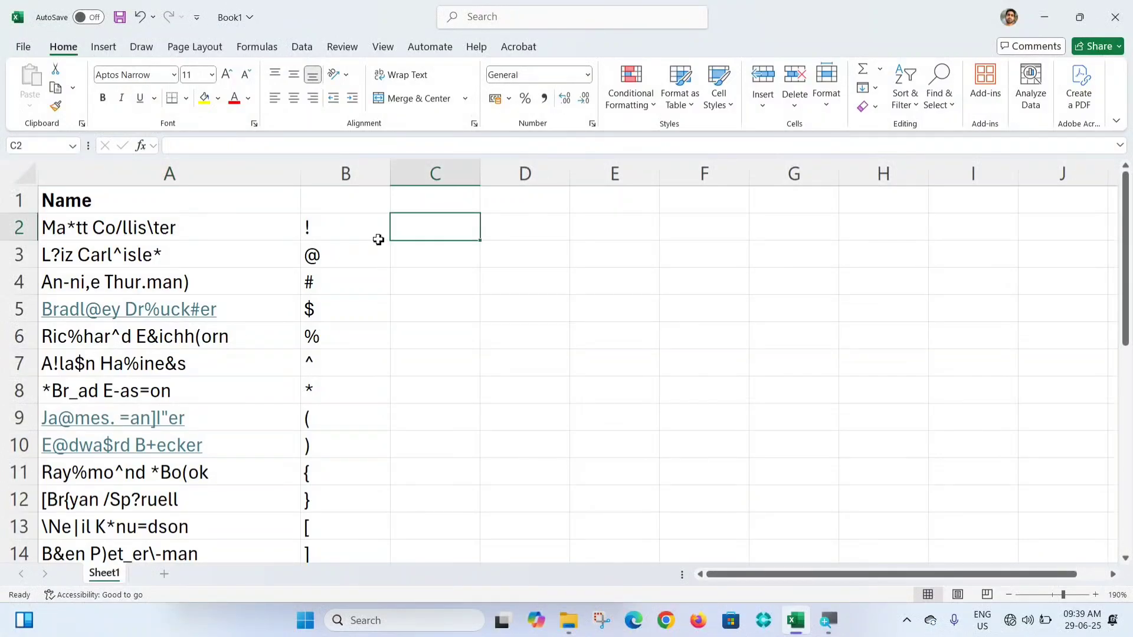
pyautogui.write('=')
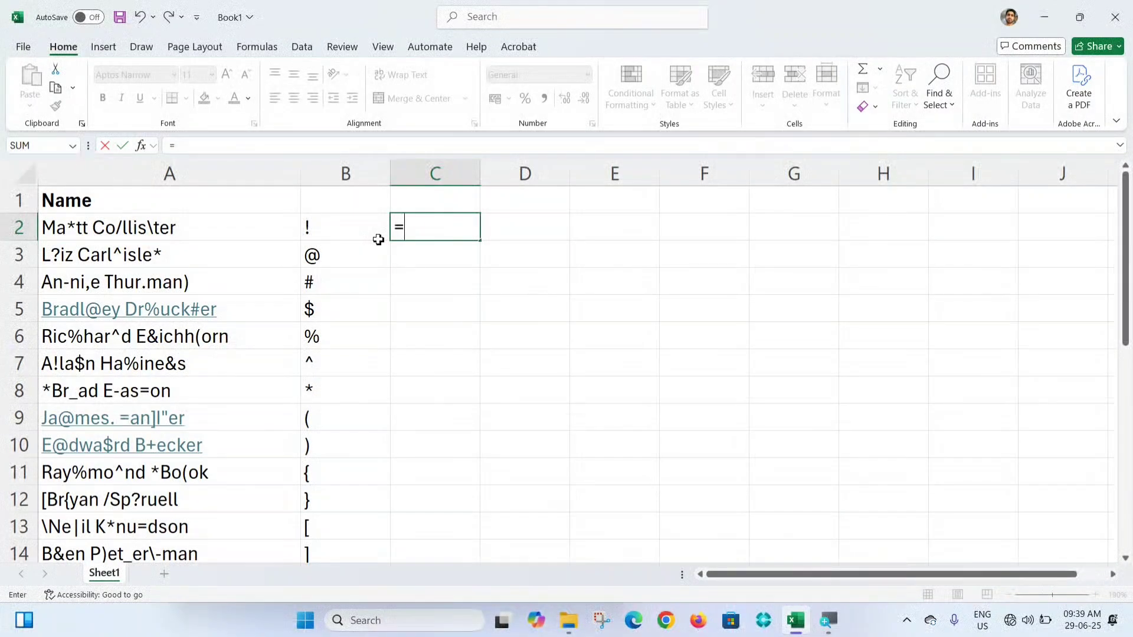
pyautogui.write('reduce')
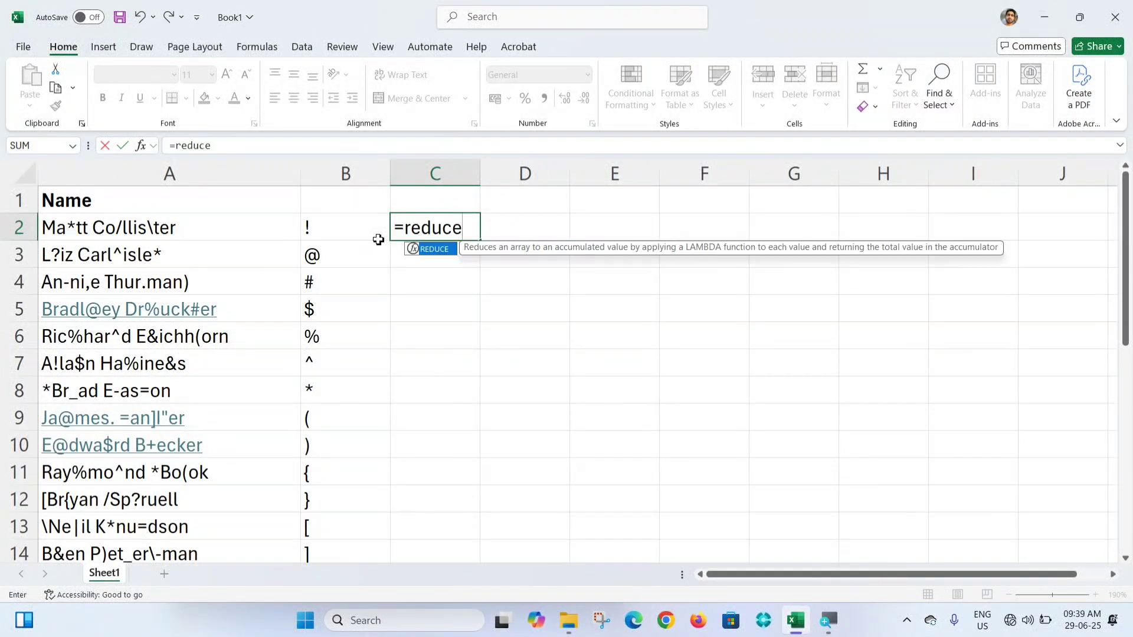
pyautogui.press('Tab')
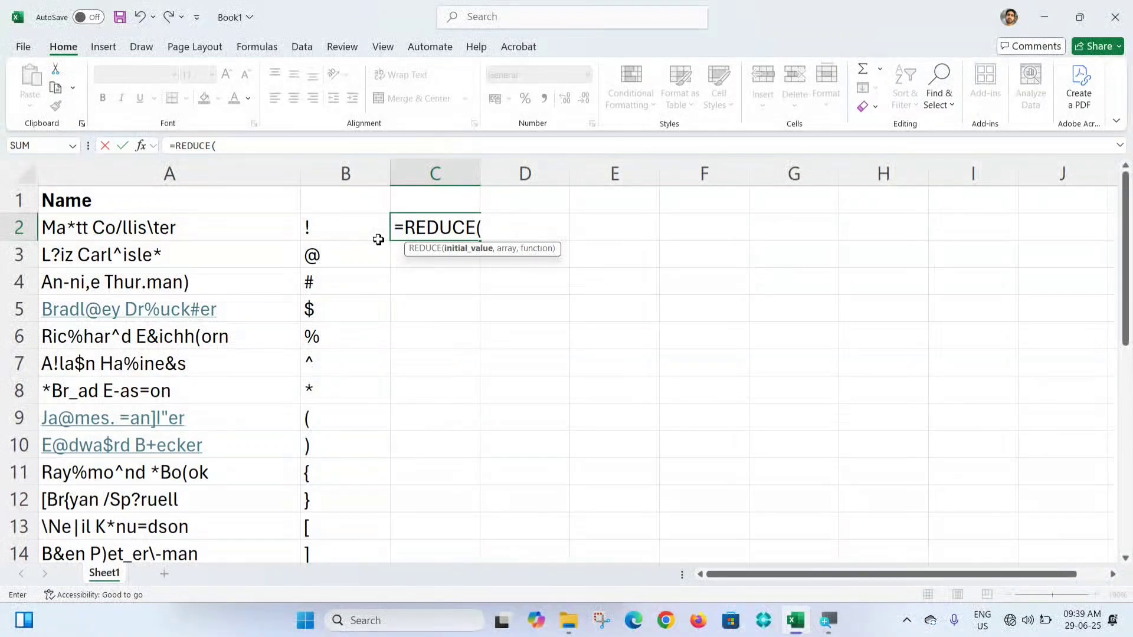
pyautogui.press('Left')
pyautogui.press('Left')
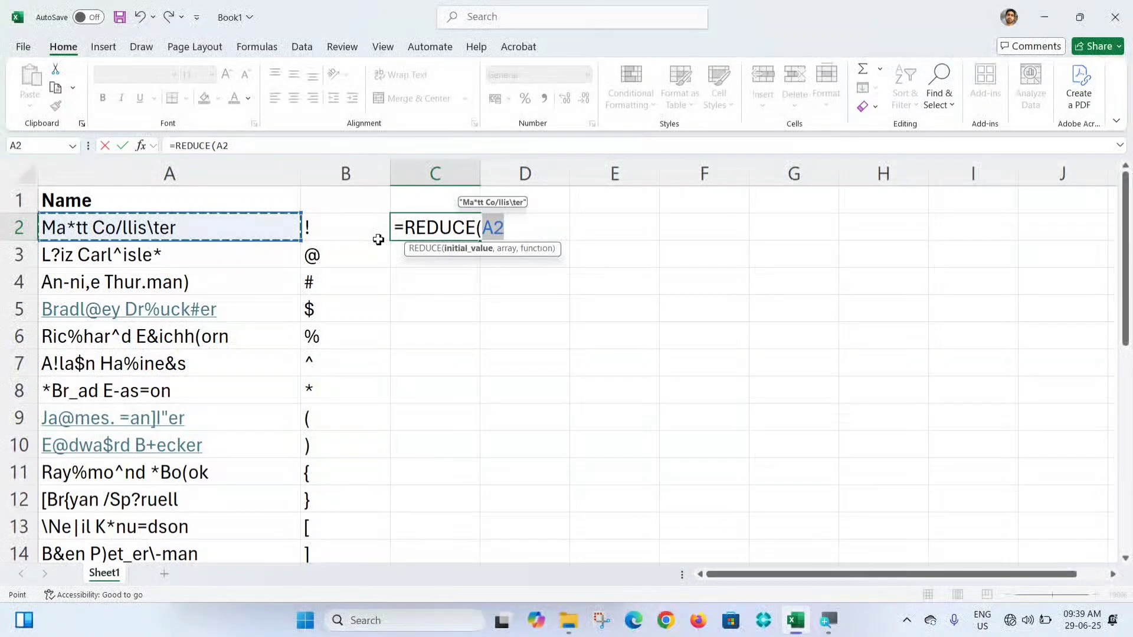
pyautogui.write(',')
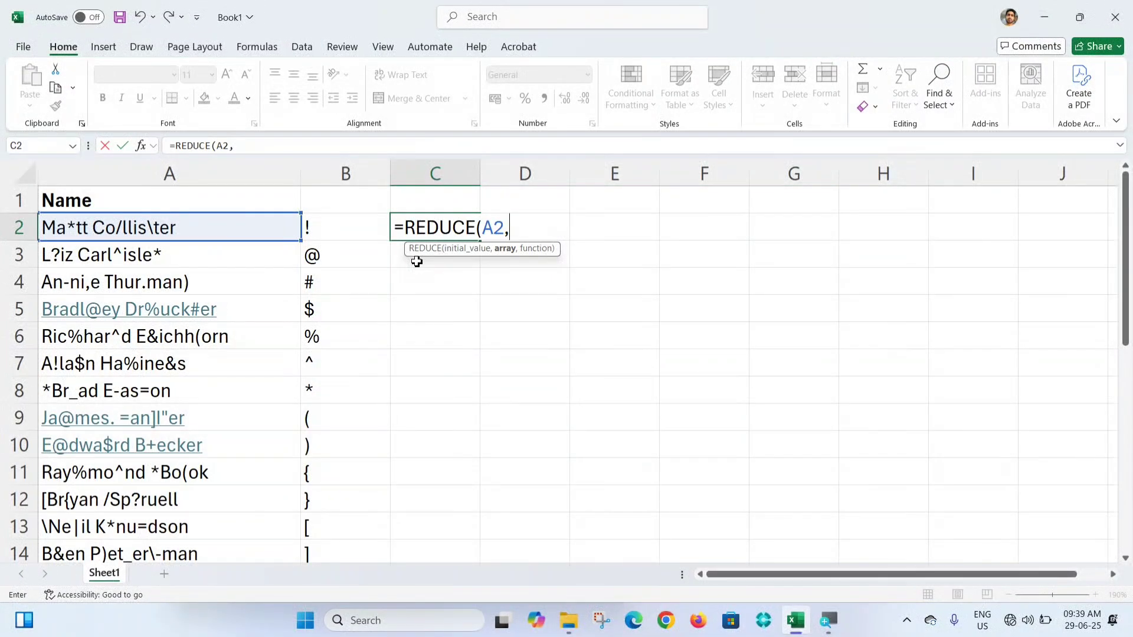
# - Supply the special-character list as REDUCE's array, using the absolute reference $B$2:$B$28
pyautogui.click(333, 223)
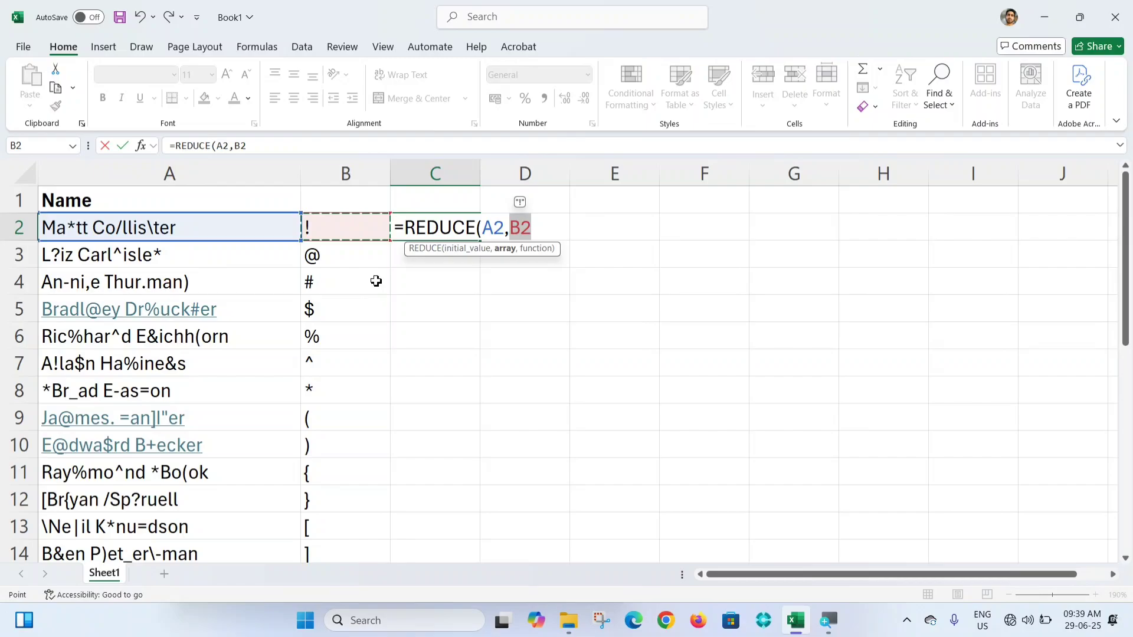
pyautogui.hotkey('ctrl', 'shift', 'Down')
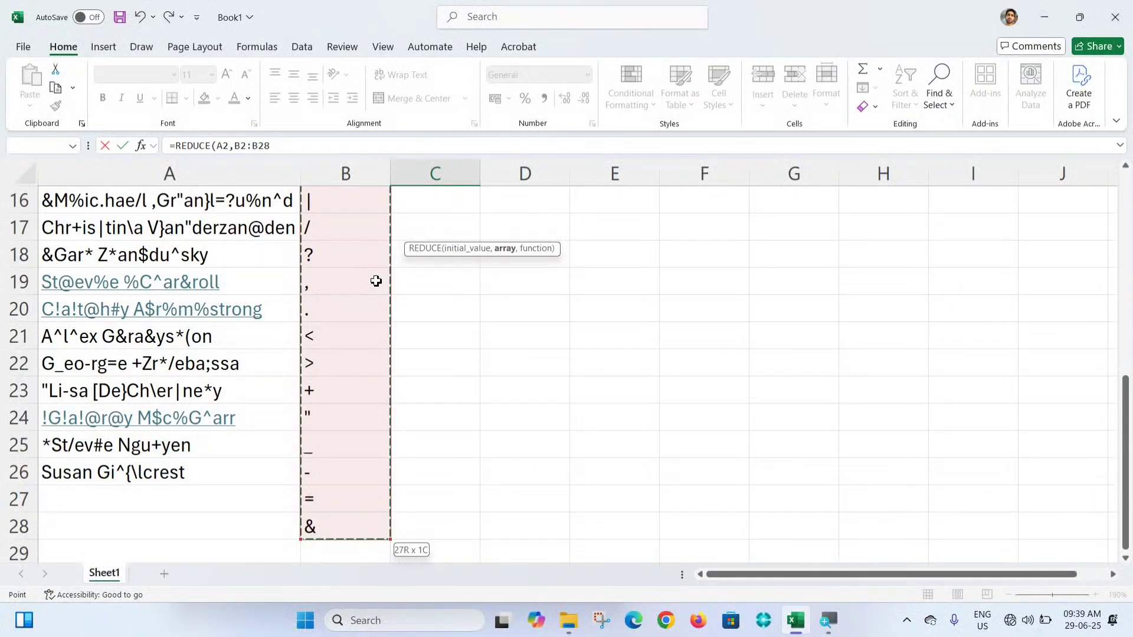
pyautogui.press('F4')
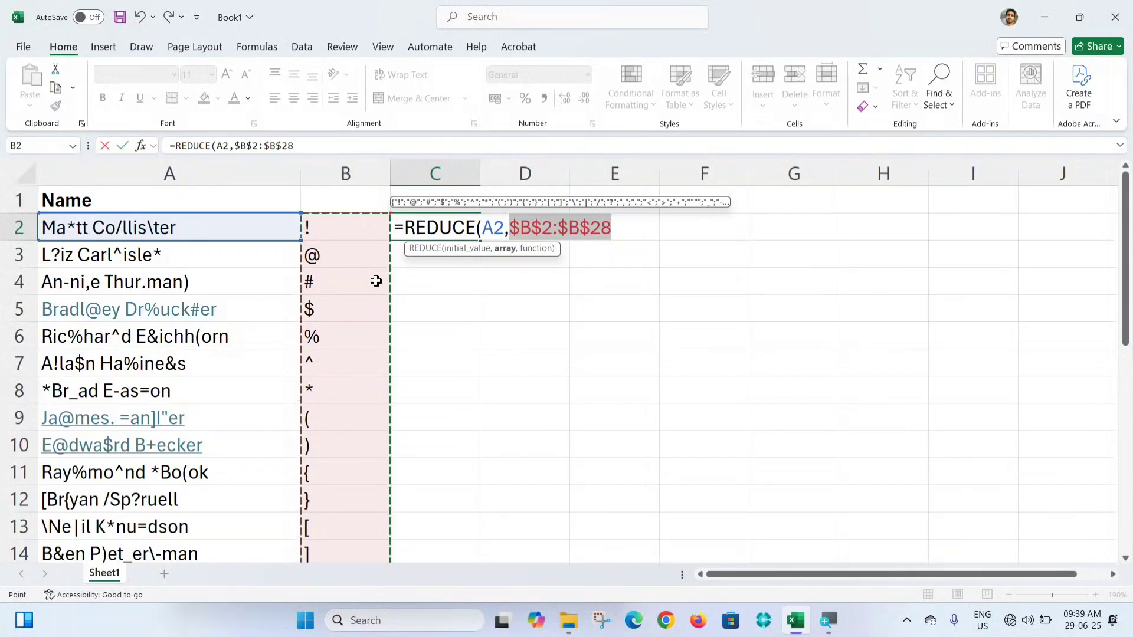
pyautogui.write(',')
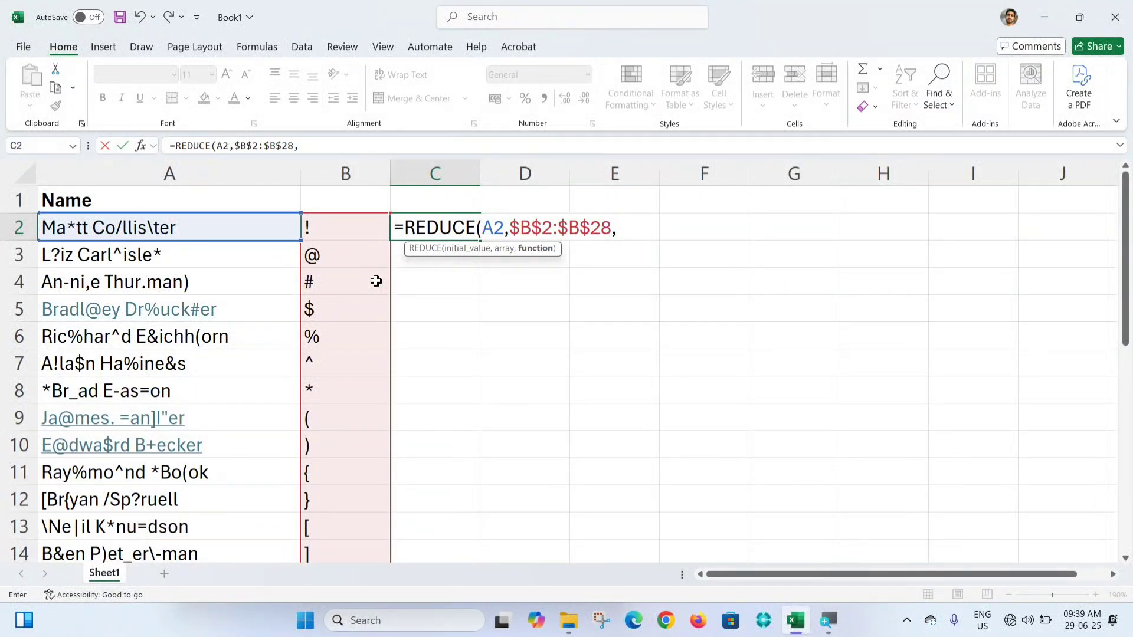
# - Add a LAMBDA as REDUCE's function argument, with the parameters A and B
pyautogui.write('lam')
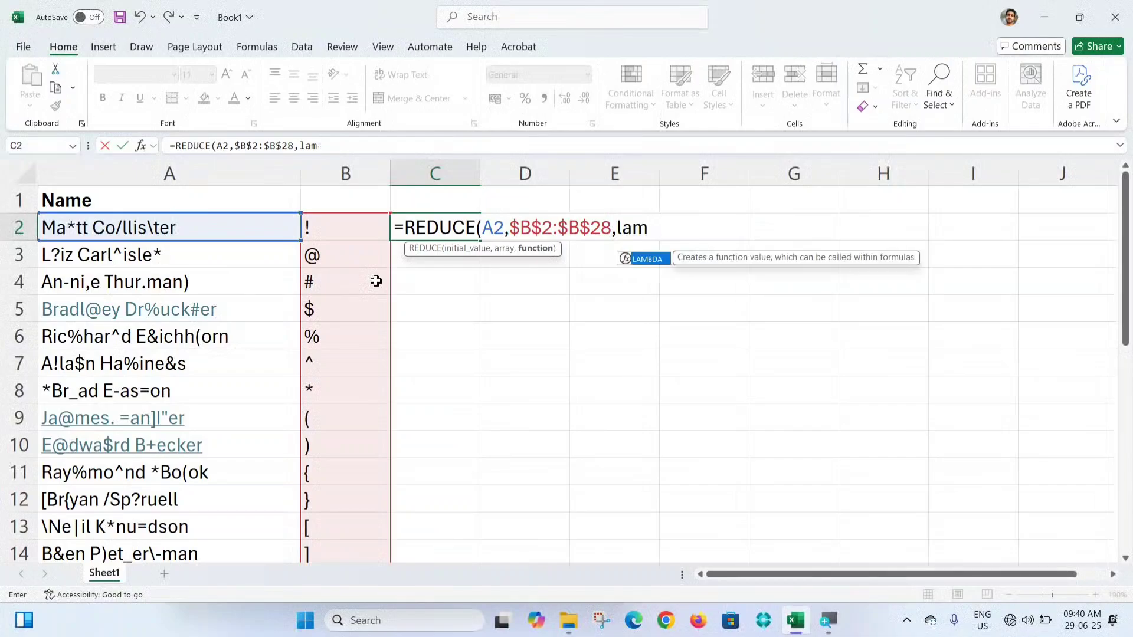
pyautogui.press('Tab')
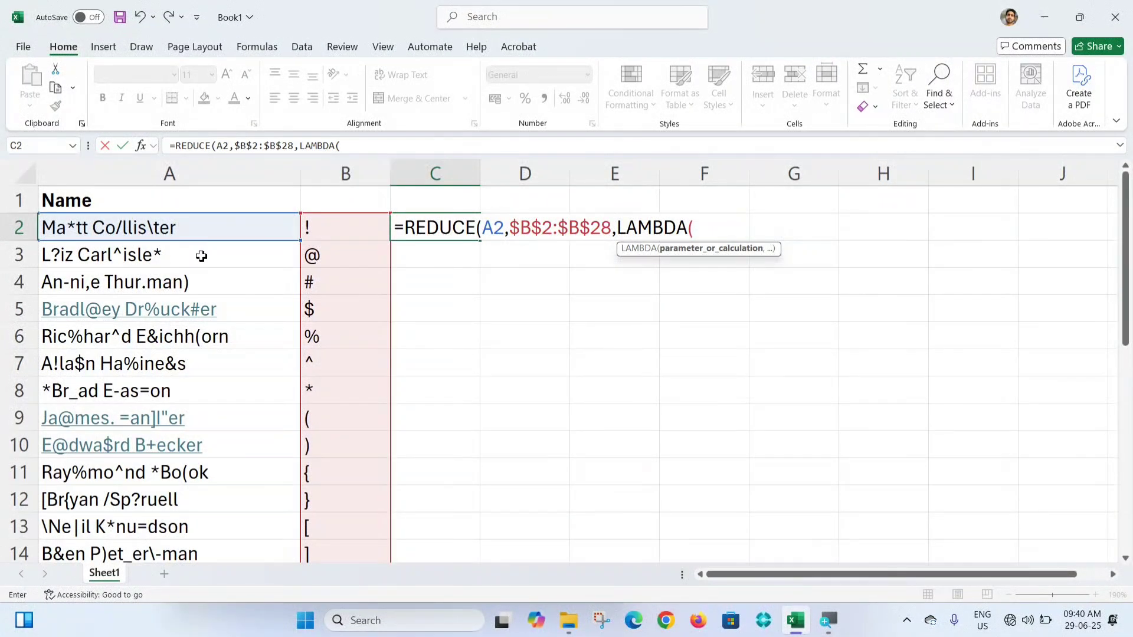
pyautogui.write('A,B')
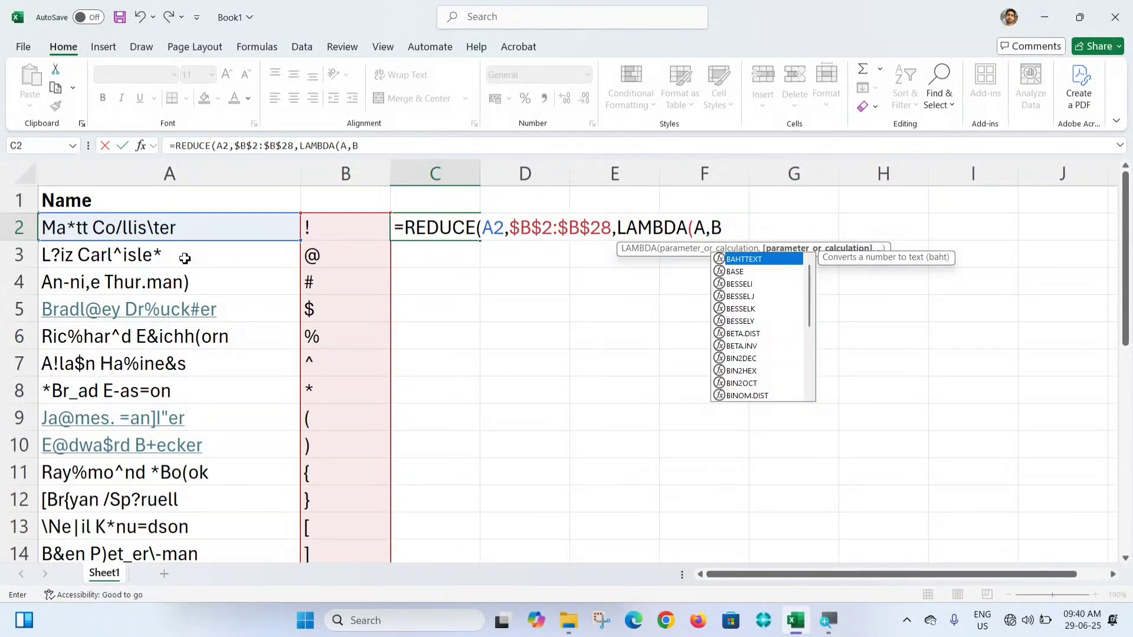
pyautogui.write(',')
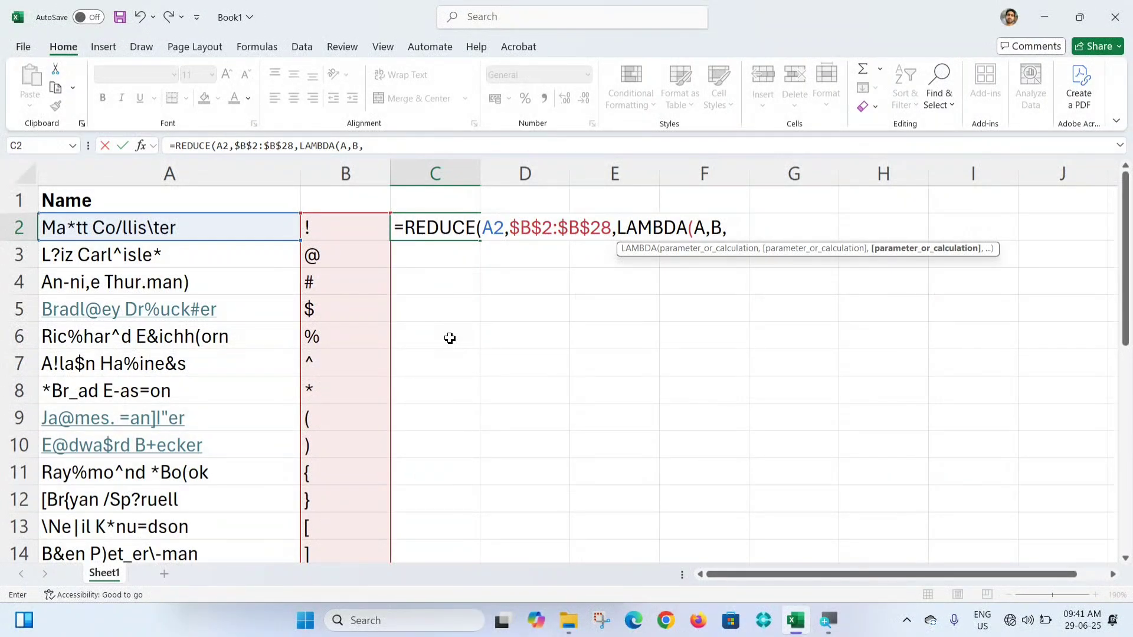
# - Nest a SUBSTITUTE as the LAMBDA's calculation, with parameter A as its text and parameter B as its old text
pyautogui.write('su')
pyautogui.press('Tab')
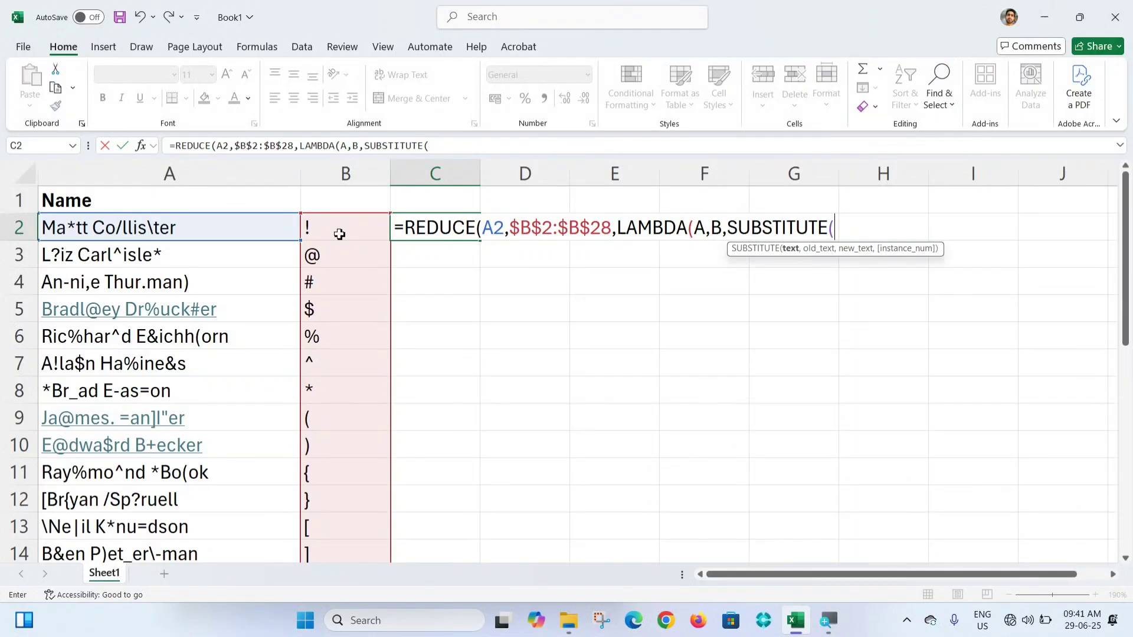
pyautogui.click(158, 230)
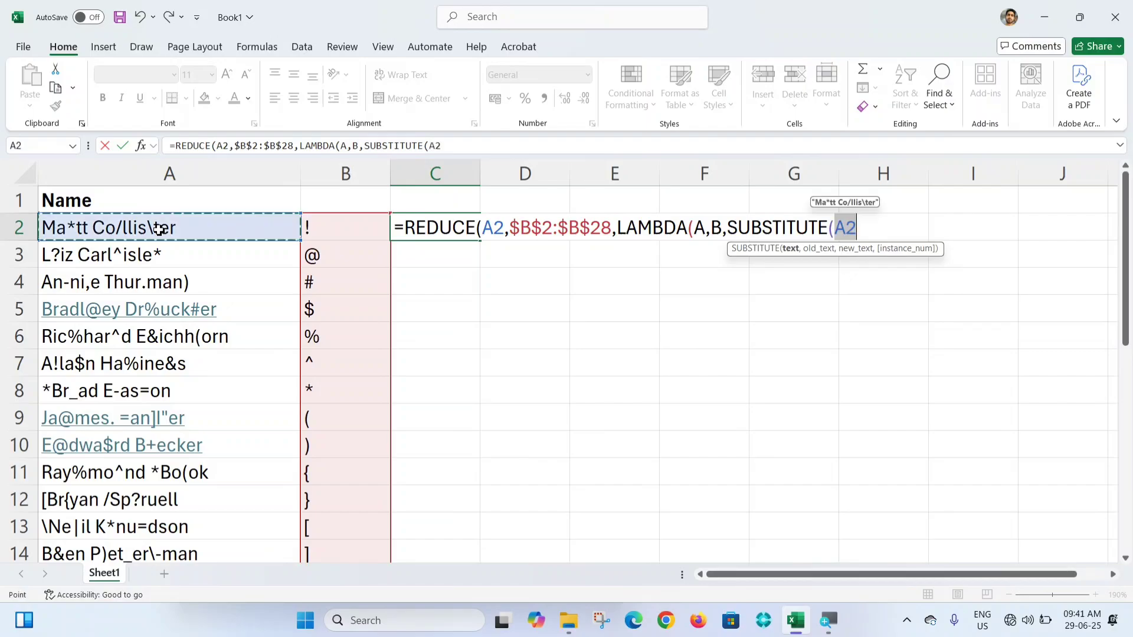
pyautogui.press('BackSpace')
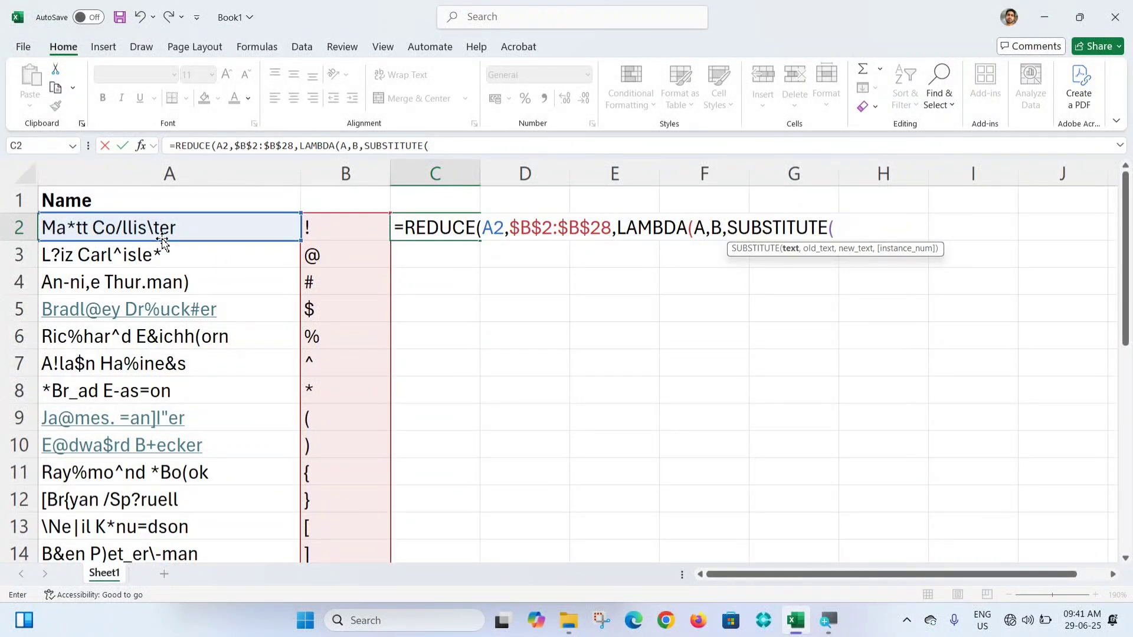
pyautogui.write('A')
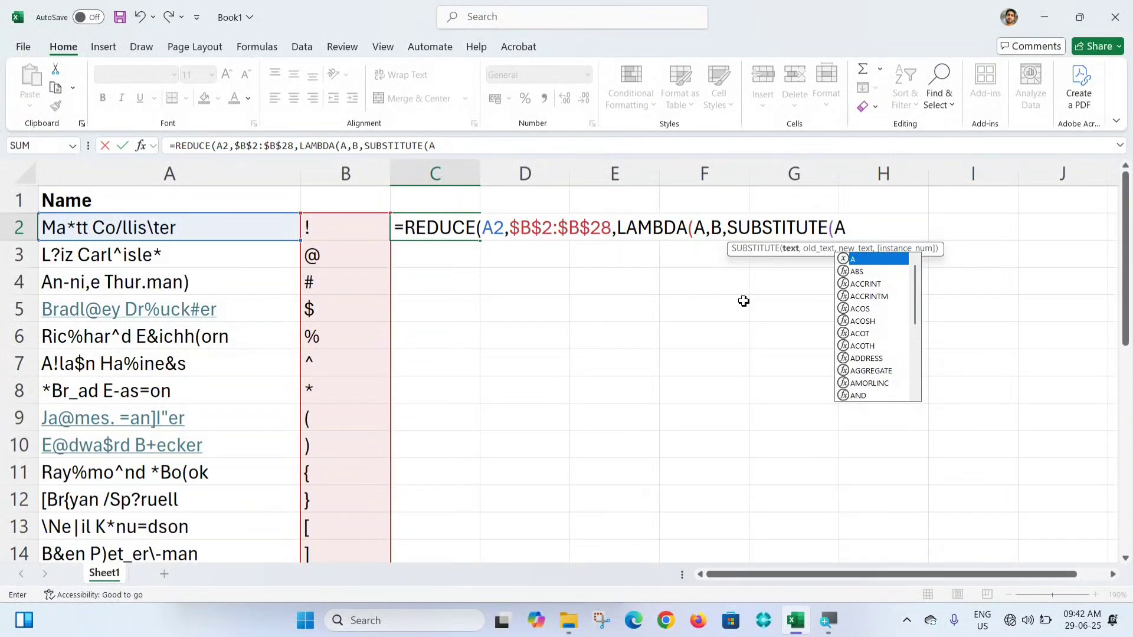
pyautogui.write(',')
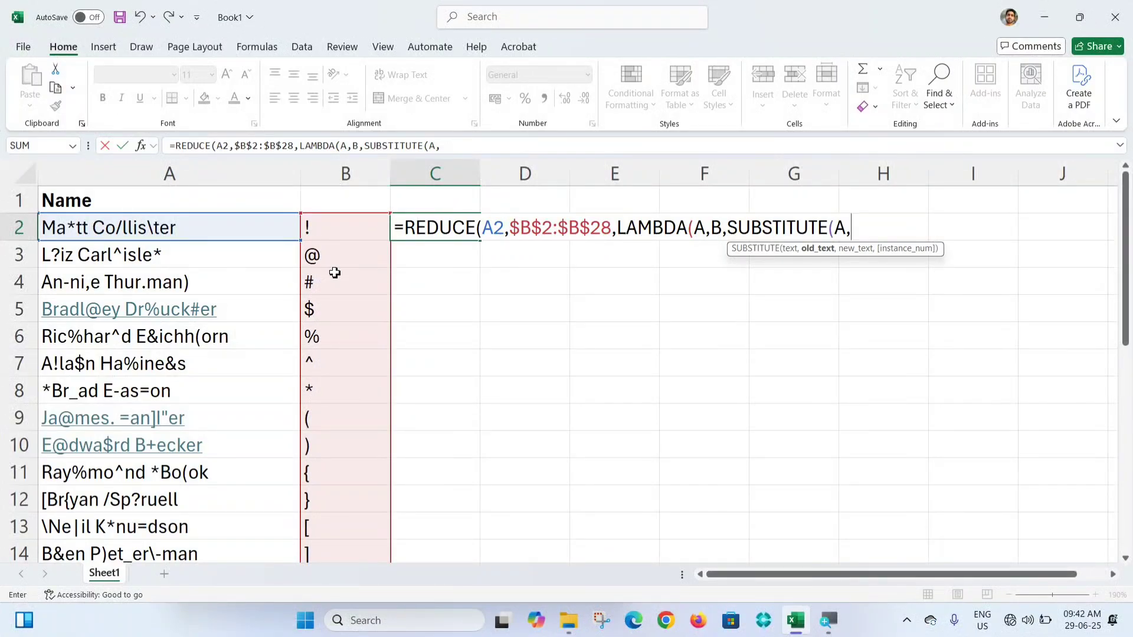
pyautogui.write('B')
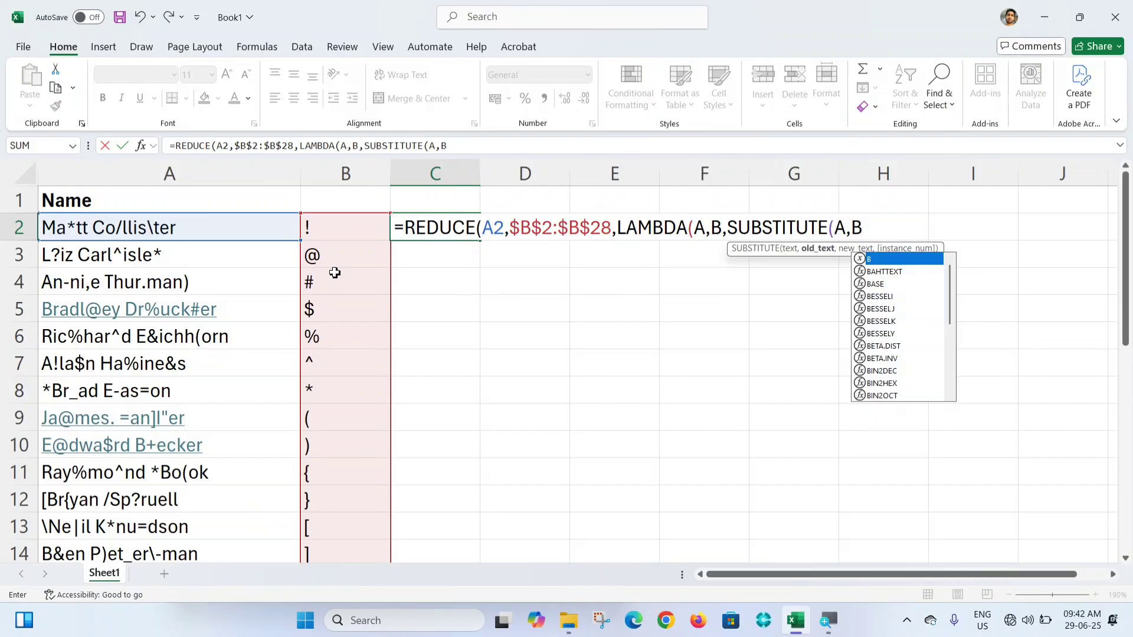
pyautogui.write(',')
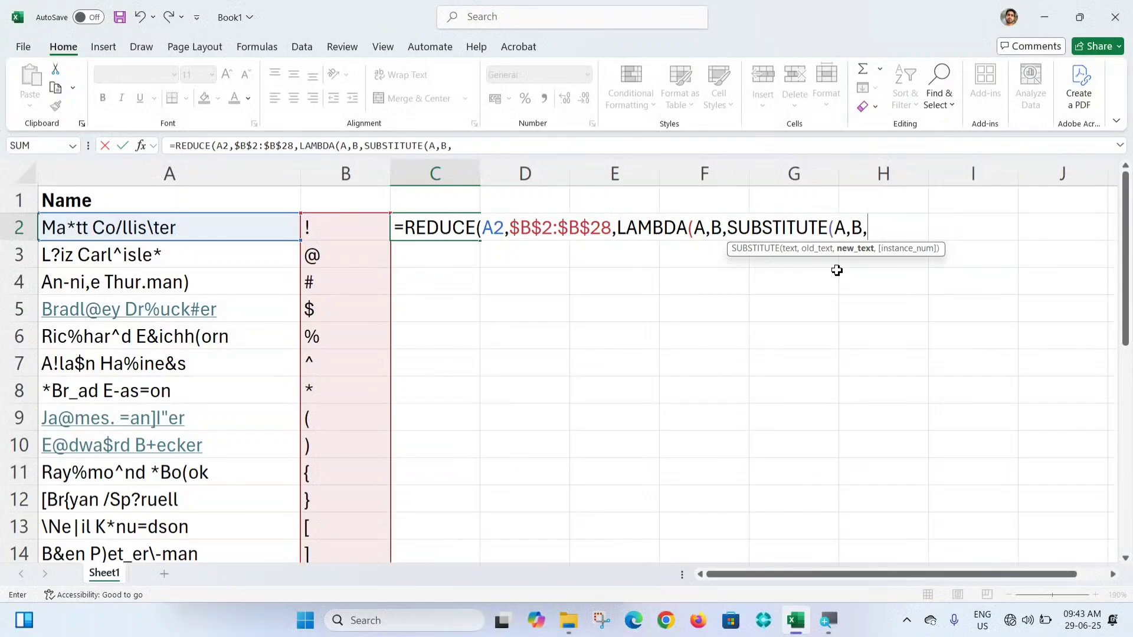
# - Set SUBSTITUTE's new text to an empty string "", close all the functions and commit the formula in C2
pyautogui.write('""')
pyautogui.write(')')
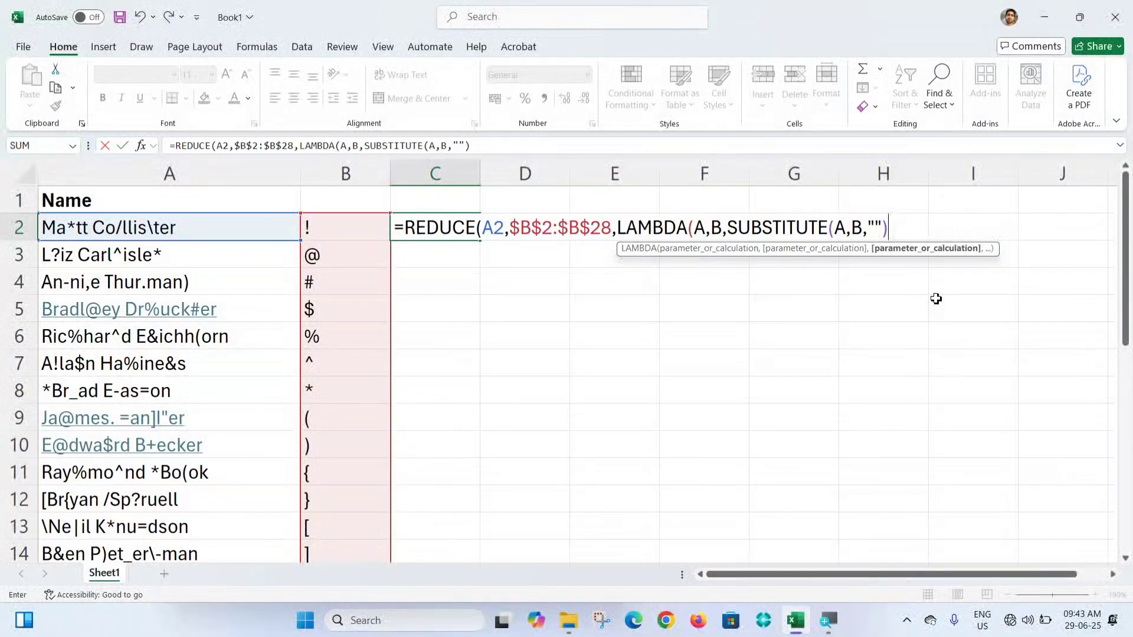
pyautogui.write(')')
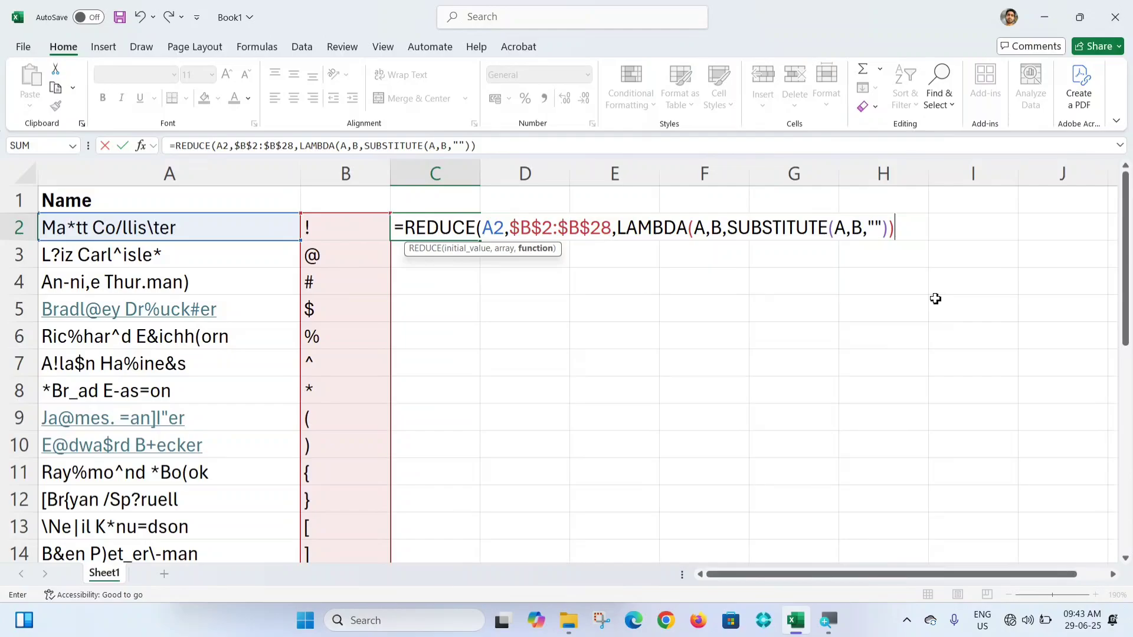
pyautogui.write(')')
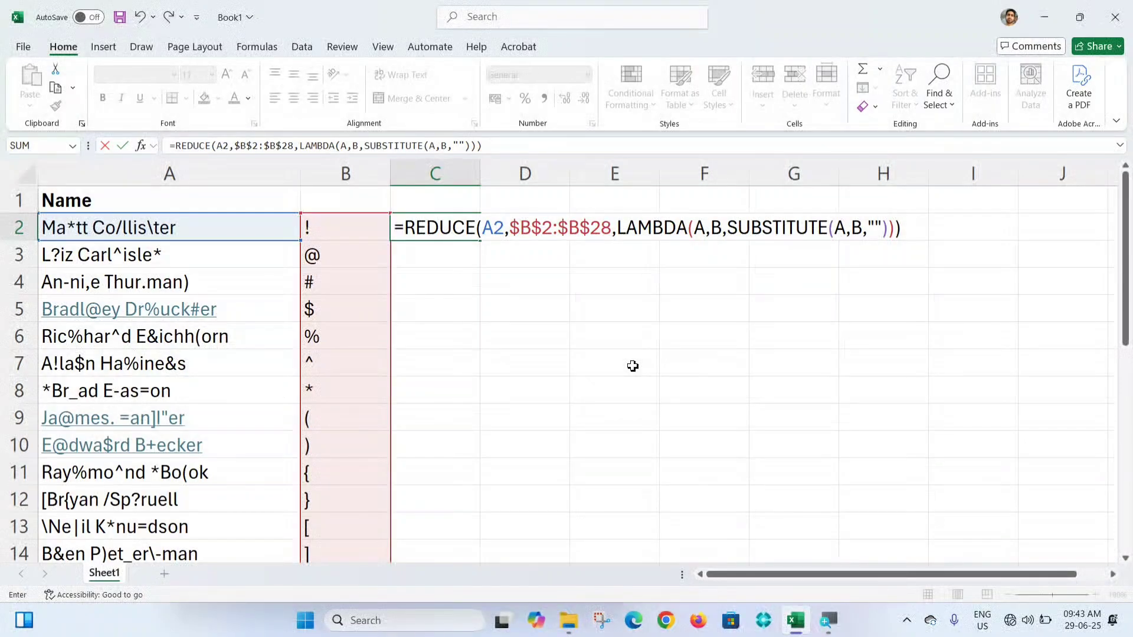
pyautogui.hotkey('ctrl', 'Return')
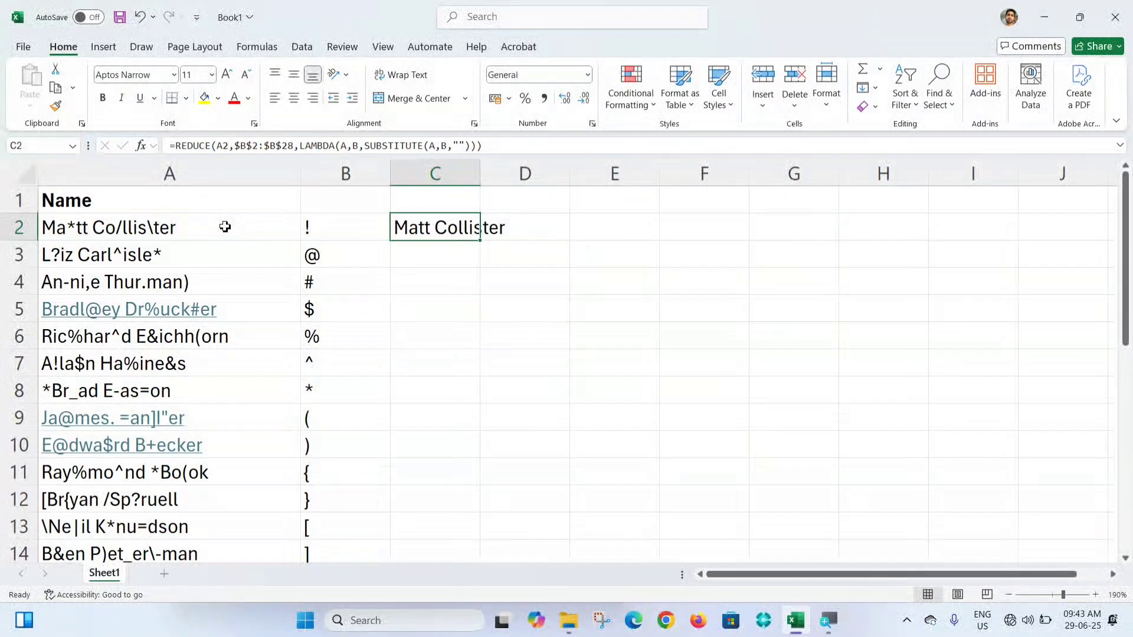
# - Fill the C2 formula down to C26 and autofit the width of column C
pyautogui.doubleClick(482, 241)
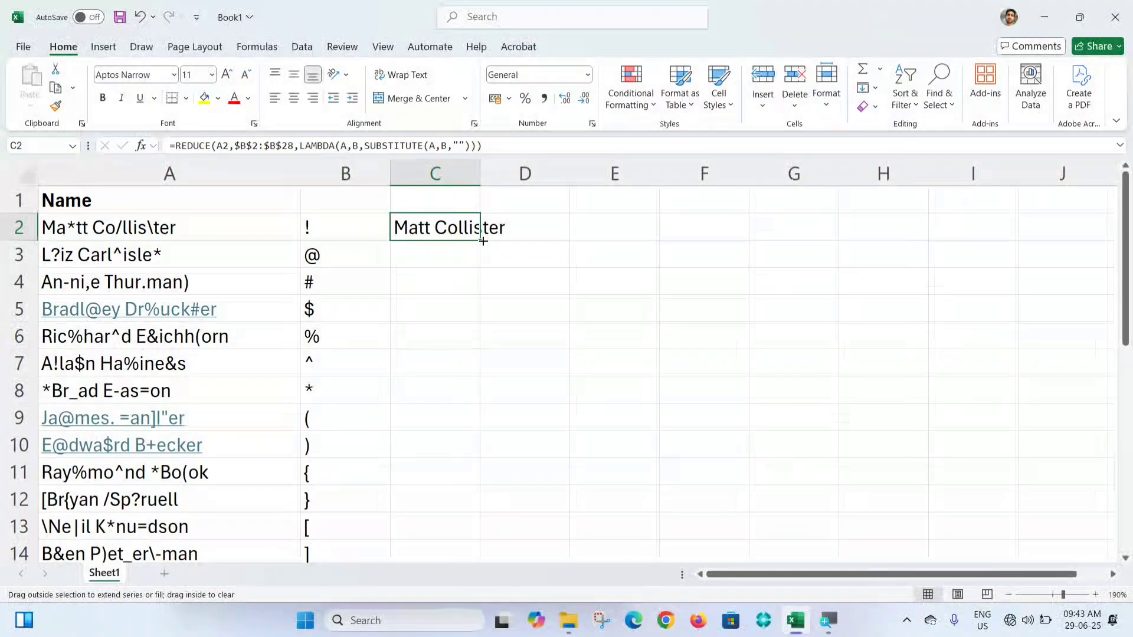
pyautogui.moveTo(483, 240); pyautogui.dragTo(459, 466)
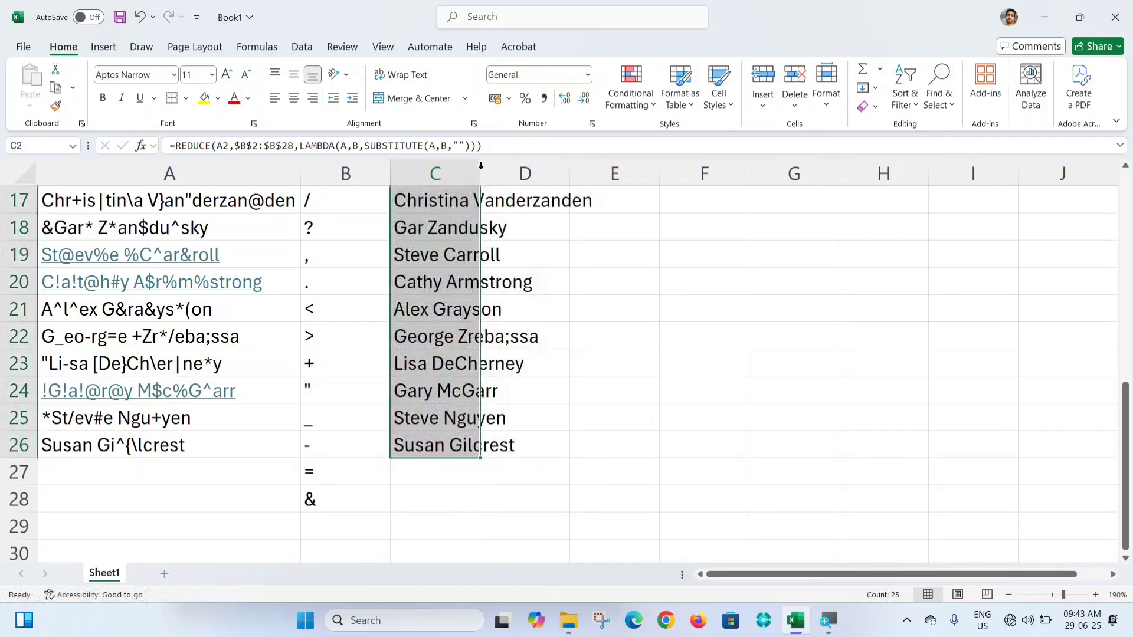
pyautogui.doubleClick(481, 166)
# - Review the cleaned names throughout column C and compare them with the original names in column A
pyautogui.click(550, 310)
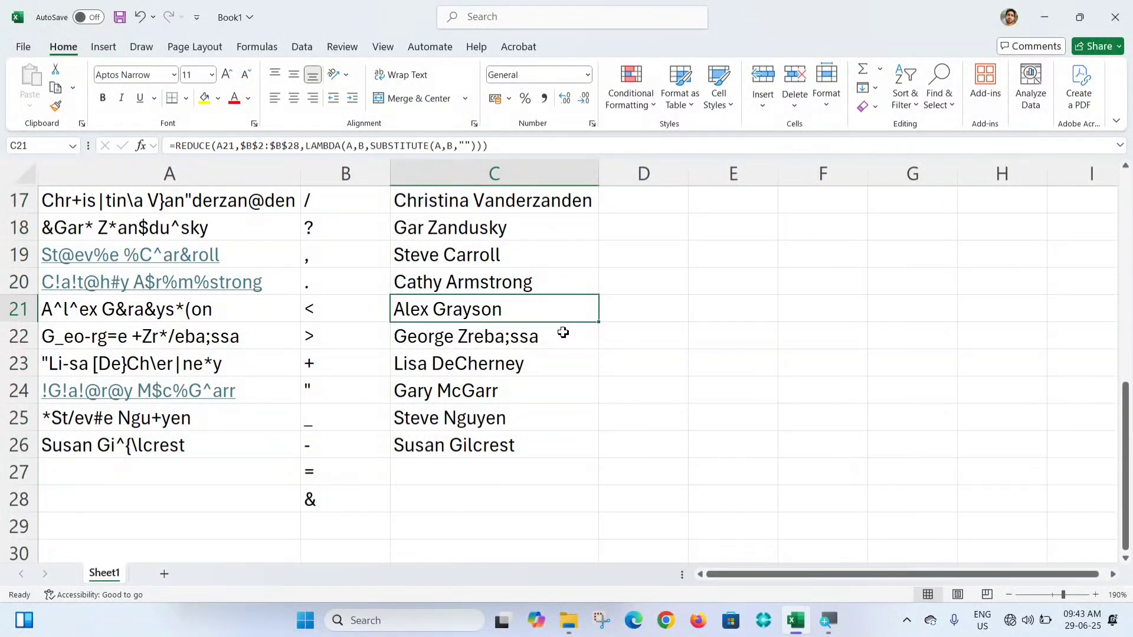
pyautogui.press('Down')
pyautogui.press('Down')
pyautogui.press('Down')
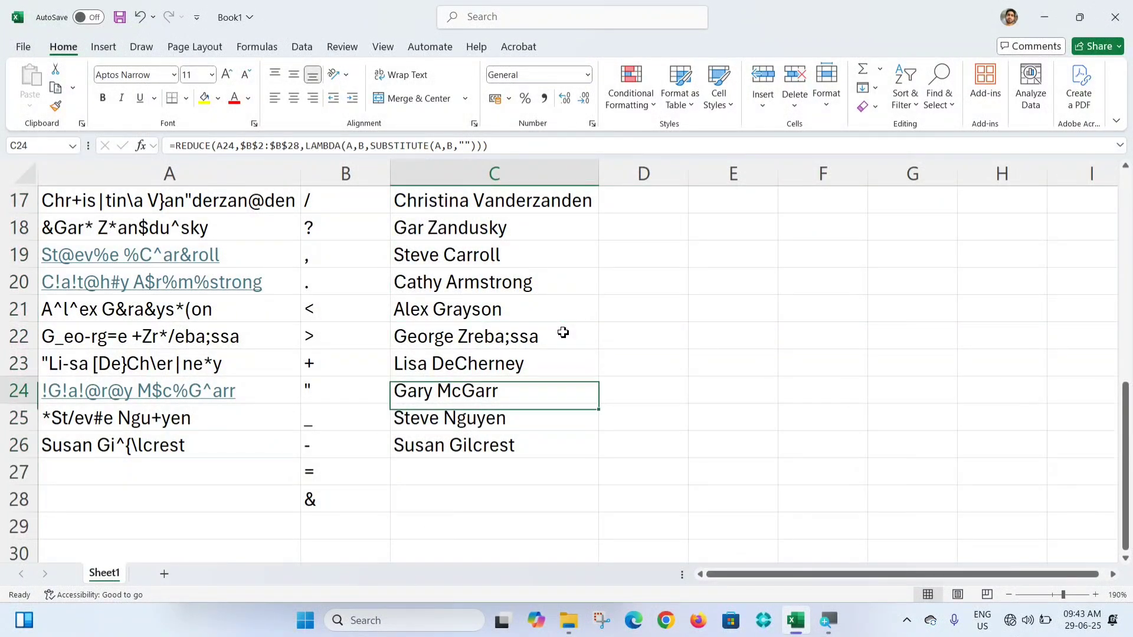
pyautogui.press('Up')
pyautogui.press('Up')
pyautogui.press('Up')
pyautogui.press('Up')
pyautogui.press('Up')
pyautogui.press('Up')
pyautogui.press('Up')
pyautogui.press('Up')
pyautogui.press('Up')
pyautogui.press('Up')
pyautogui.press('Up')
pyautogui.press('Up')
pyautogui.press('Up')
pyautogui.press('Up')
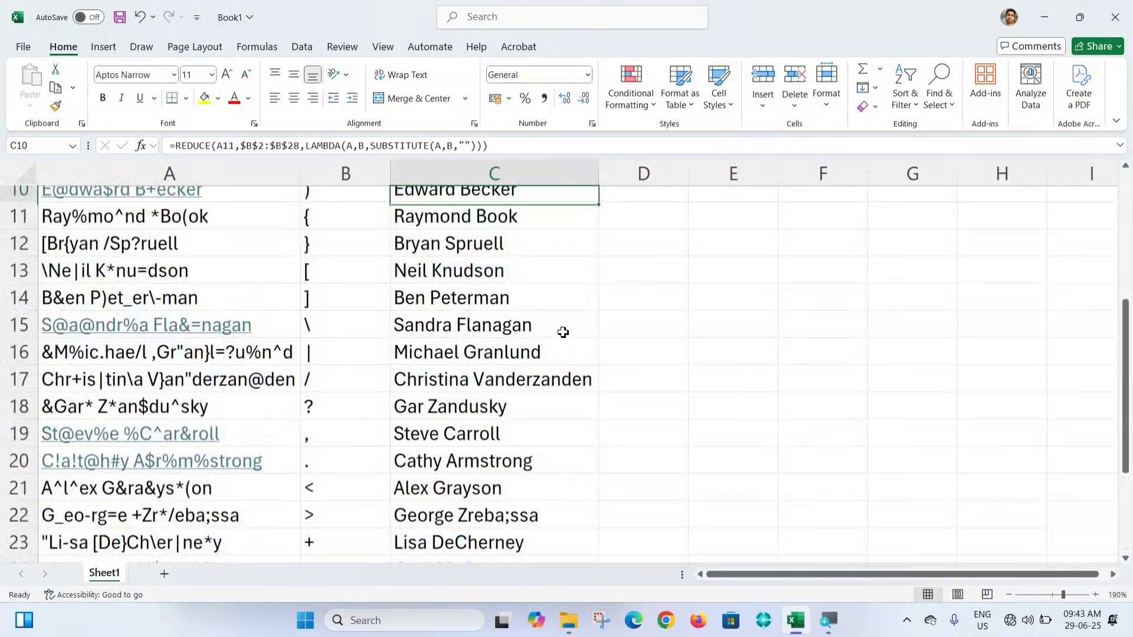
pyautogui.press('Up')
pyautogui.press('Up')
pyautogui.press('Up')
pyautogui.press('Up')
pyautogui.press('Up')
pyautogui.press('Up')
pyautogui.press('Up')
pyautogui.press('Up')
pyautogui.press('Up')
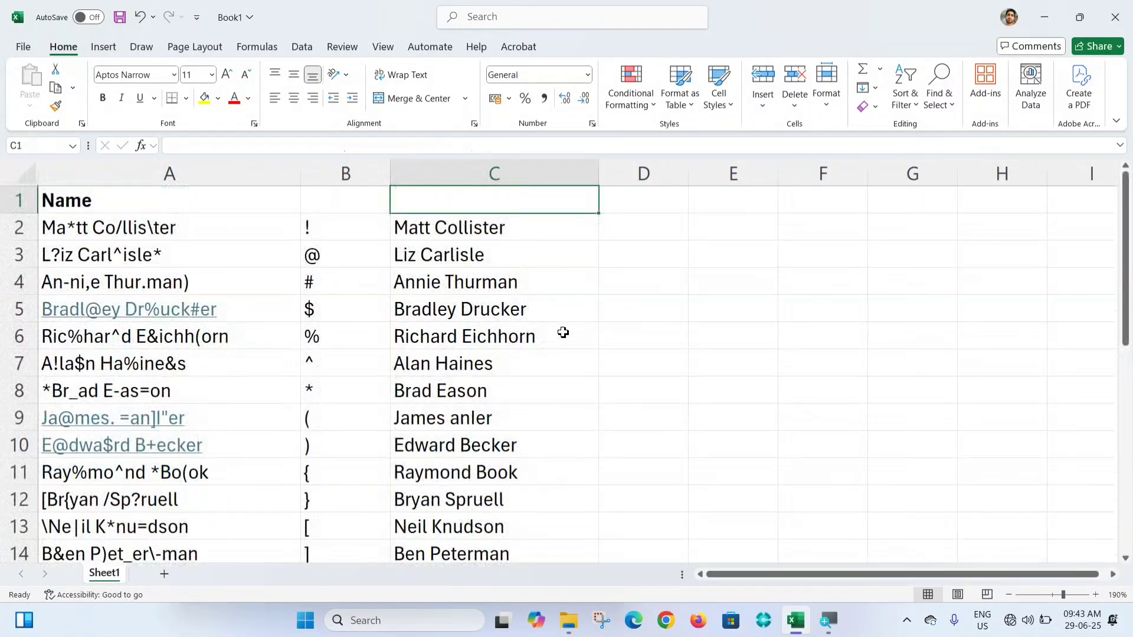
pyautogui.press('Down')
pyautogui.press('Down')
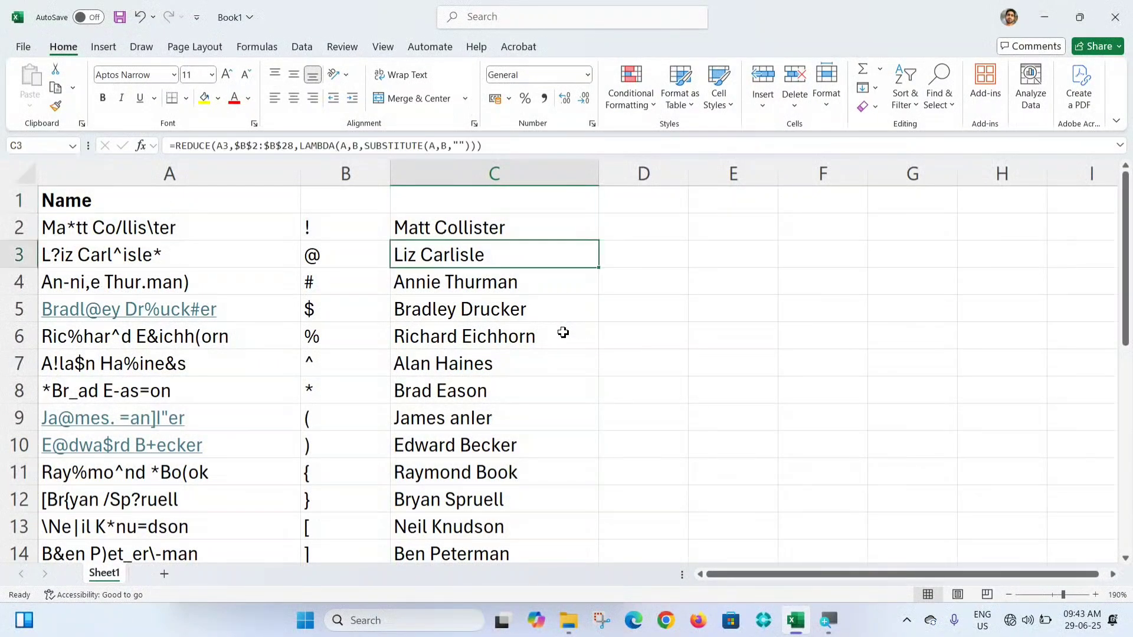
pyautogui.press('Left')
pyautogui.press('Left')
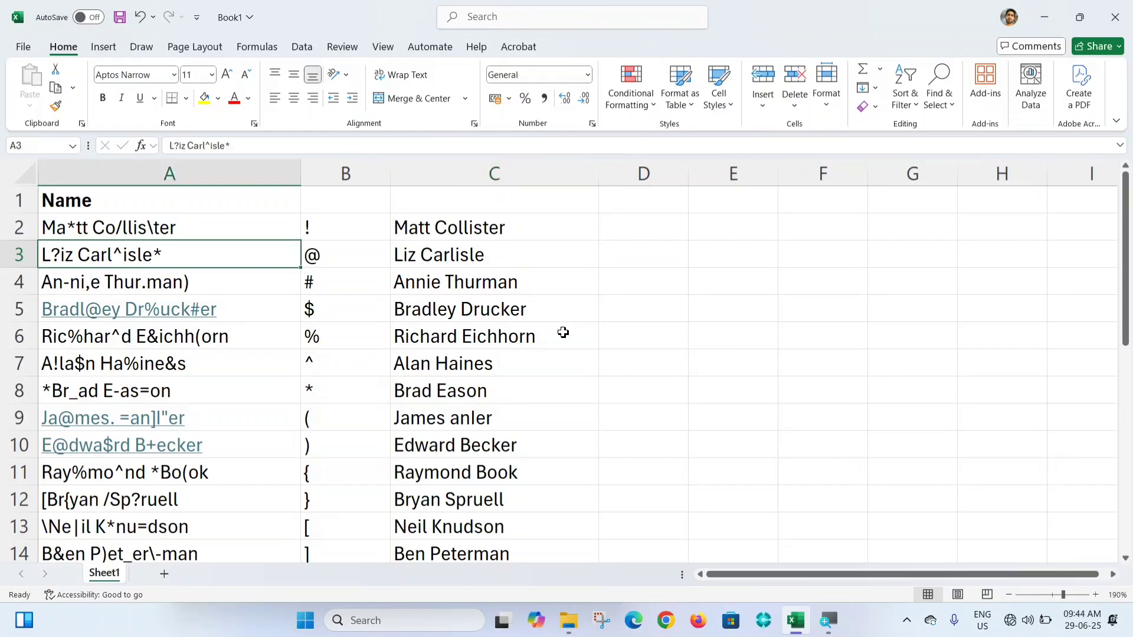
pyautogui.press('Right')
pyautogui.press('Up')
pyautogui.press('Right')
pyautogui.press('Right')
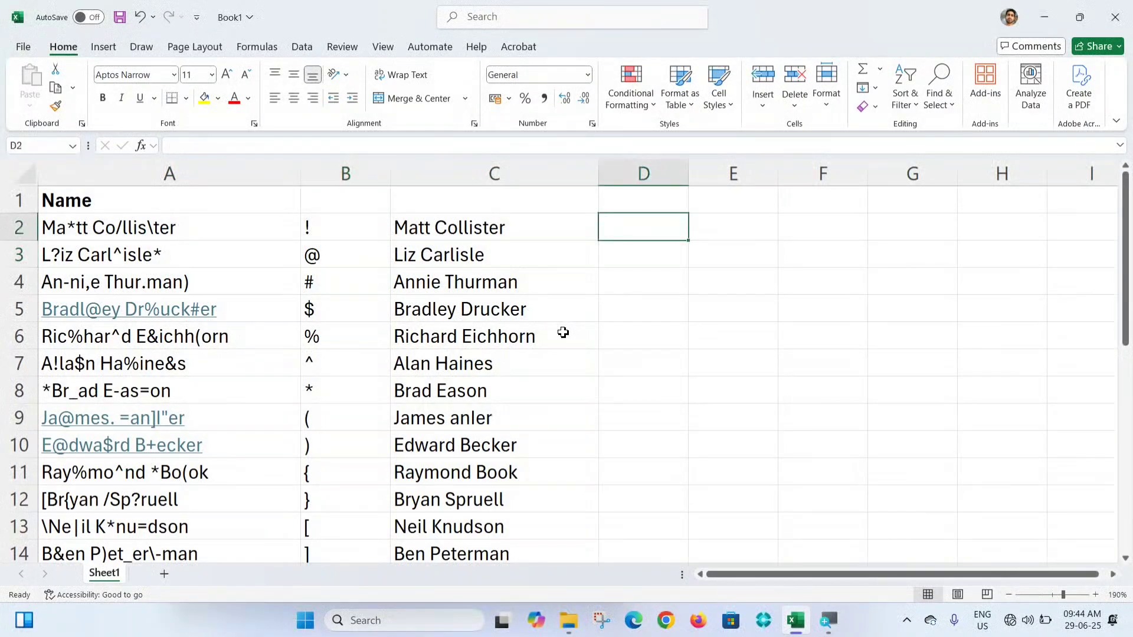